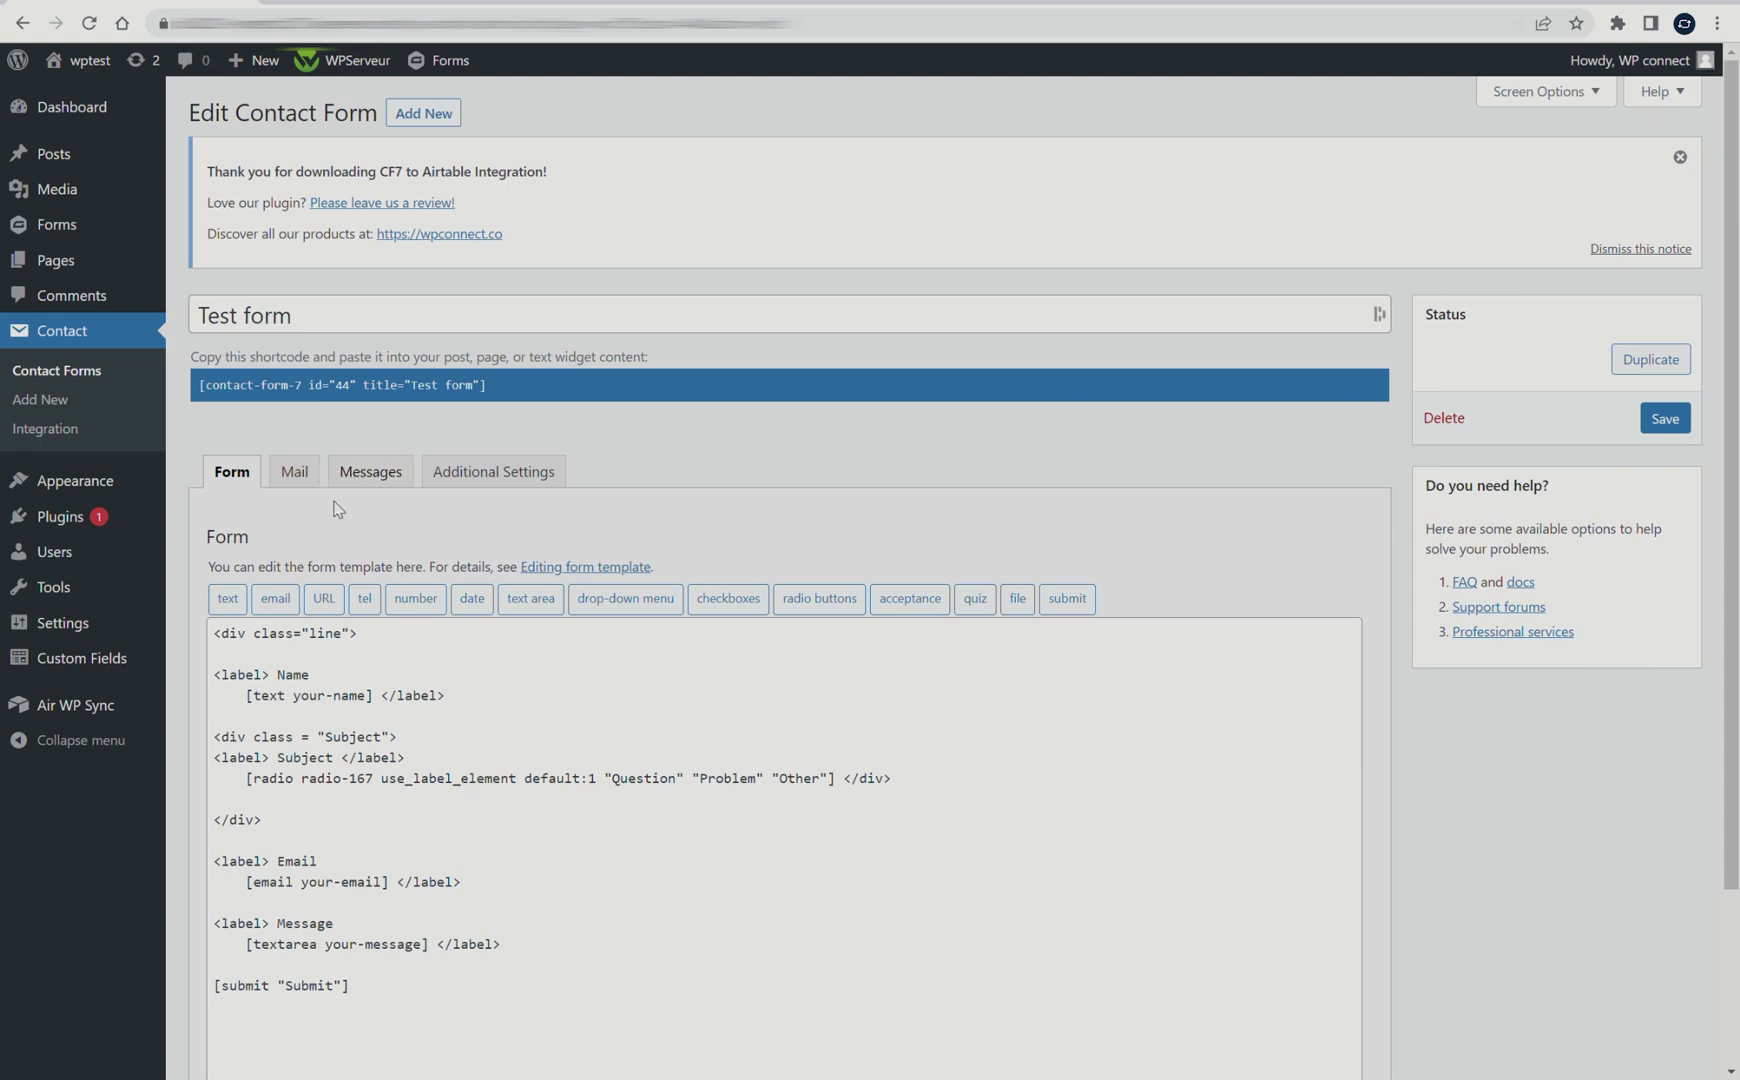
Save the Test contact form
scroll(380, 605, down, 2)
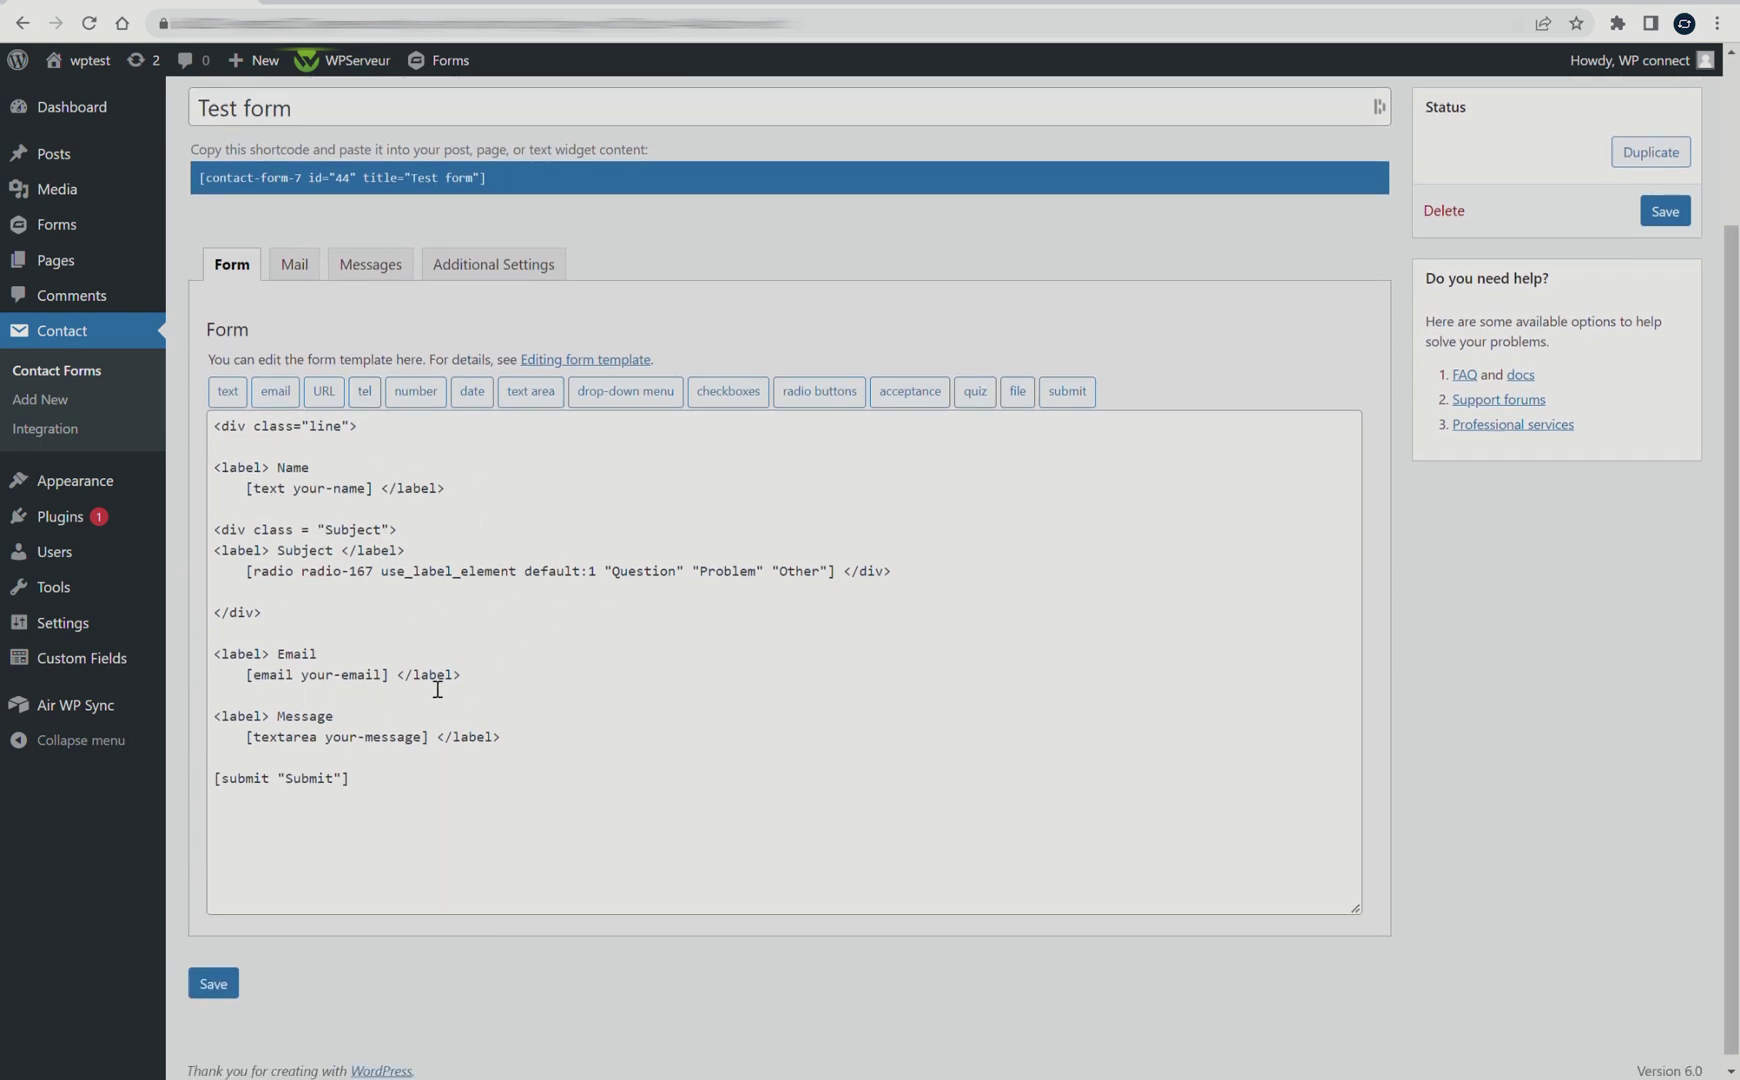
click(217, 984)
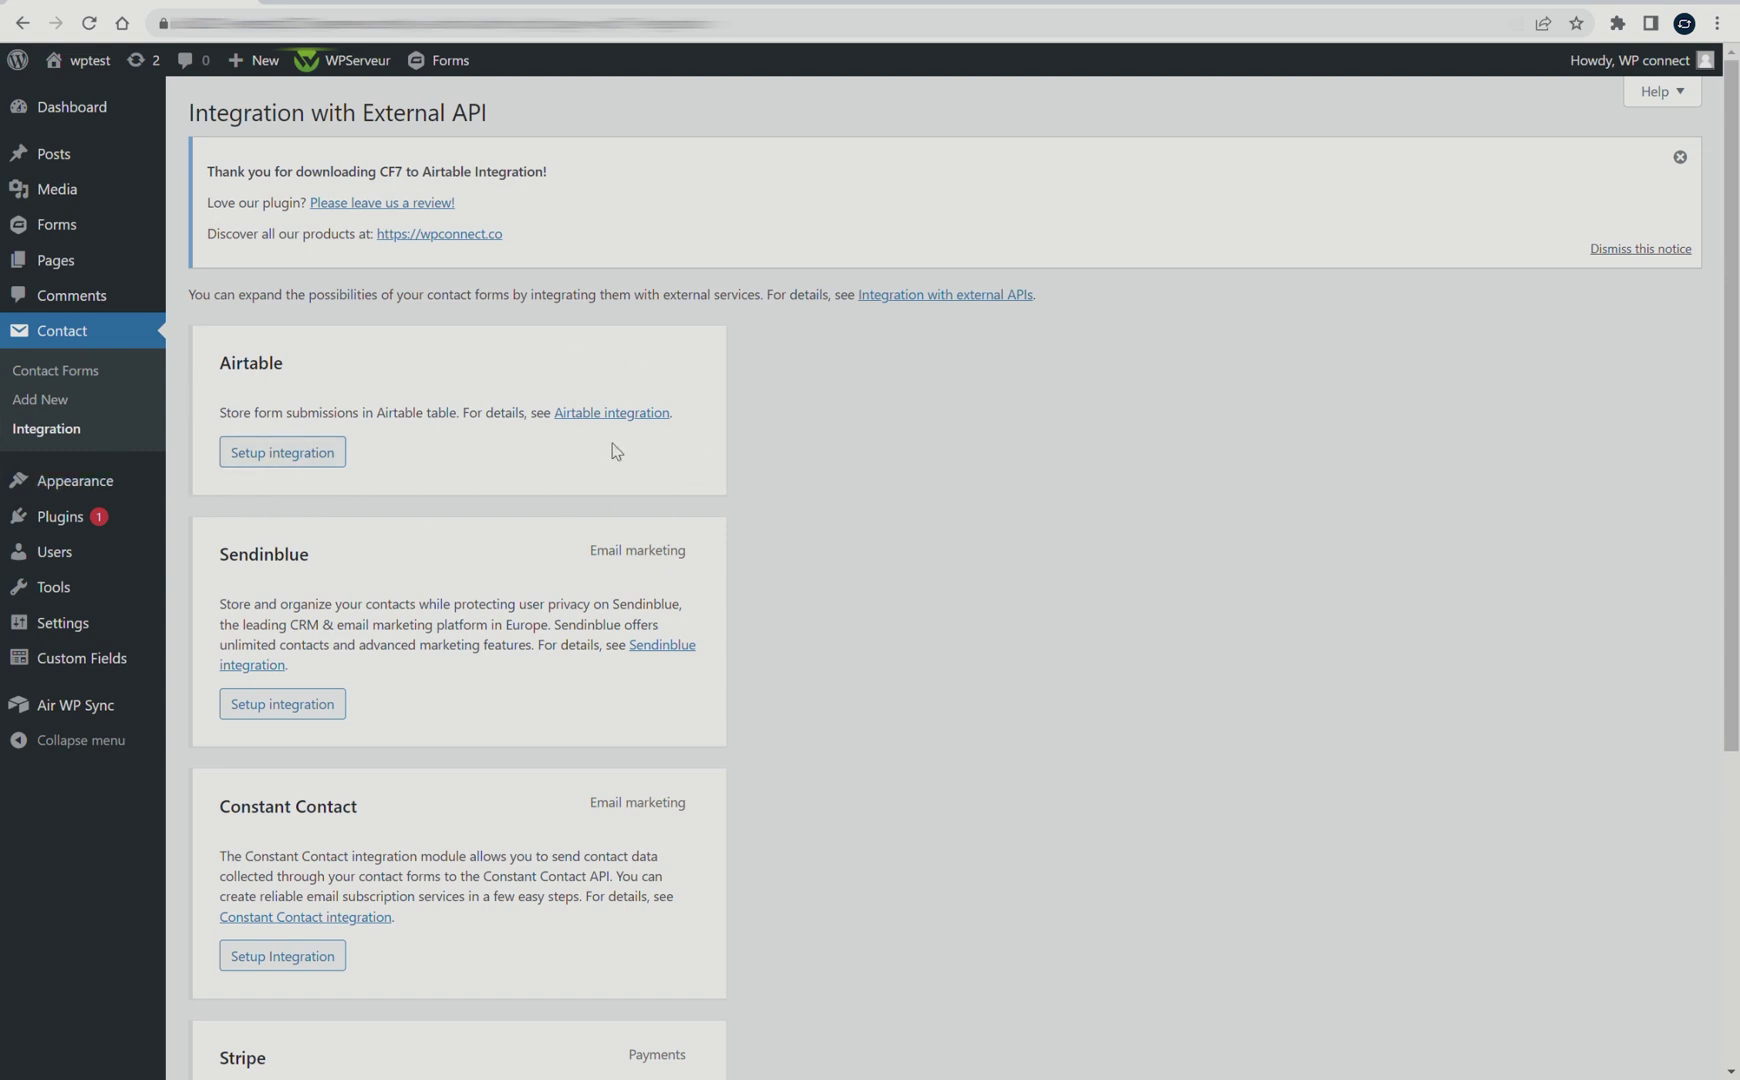
Start the Airtable integration setup, revealing the API key field and its help note
click(285, 455)
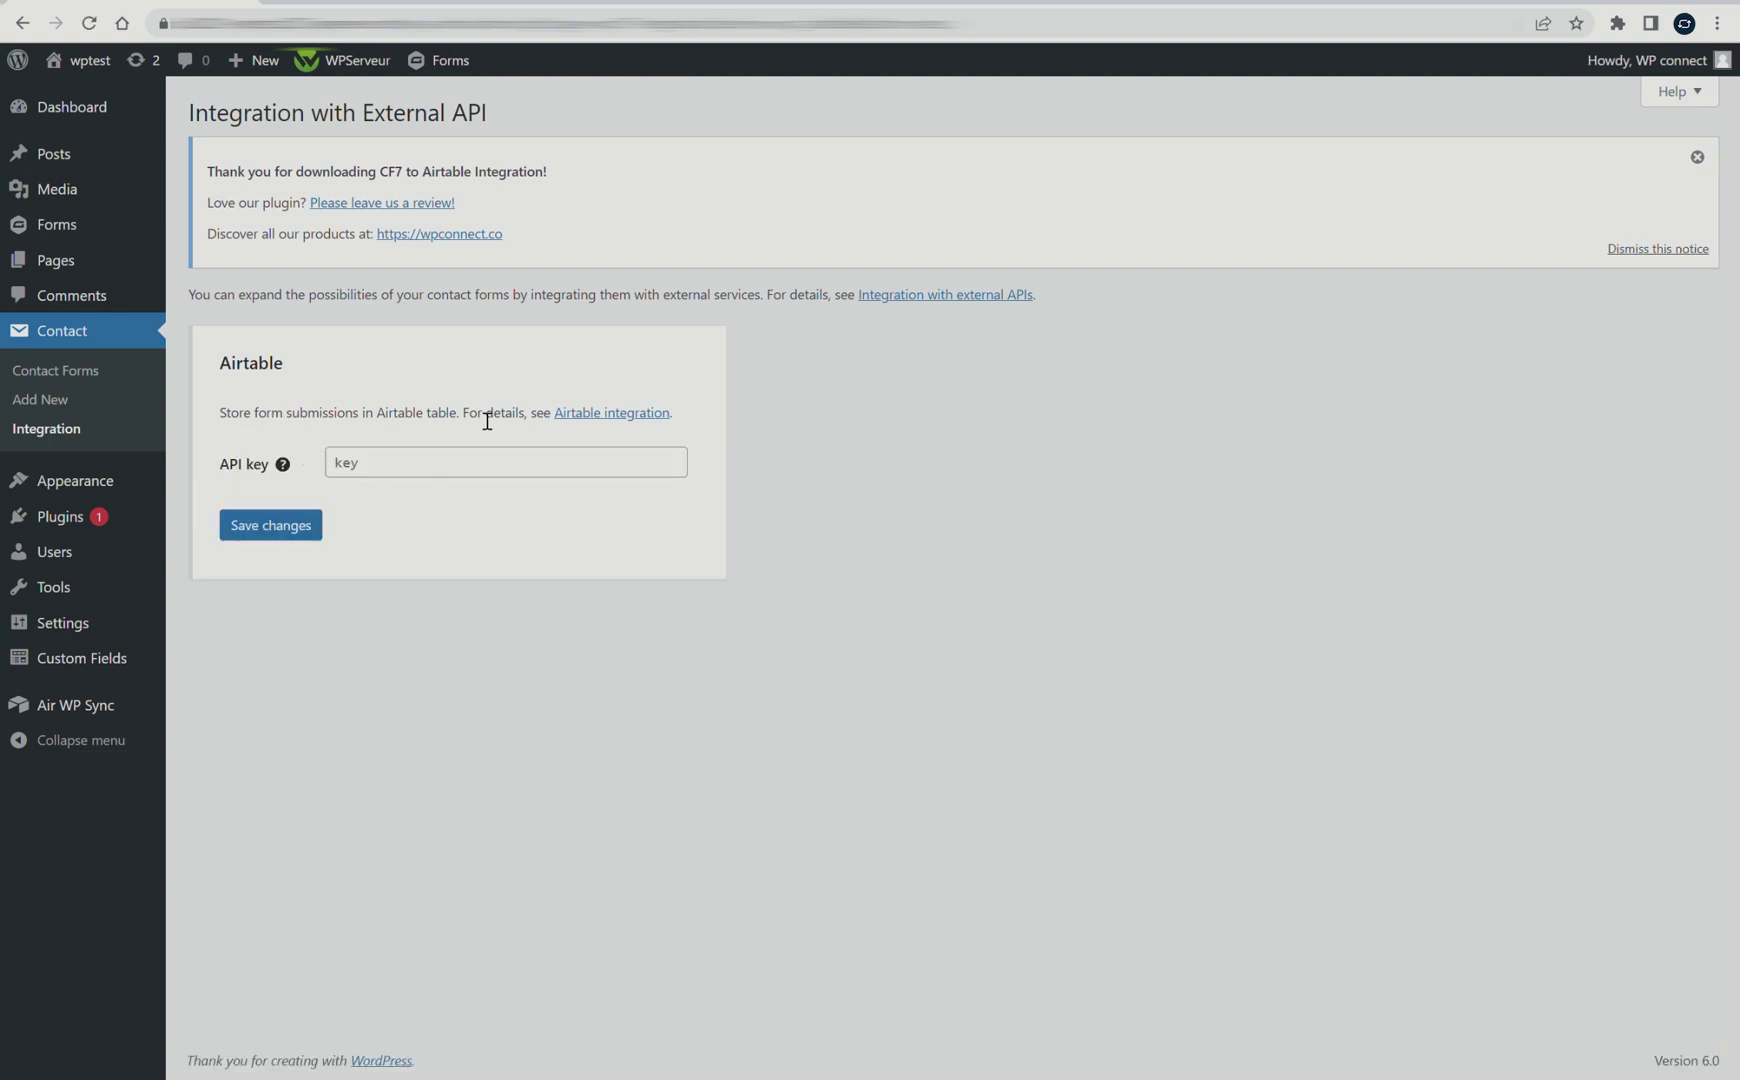
mouse_move(282, 463)
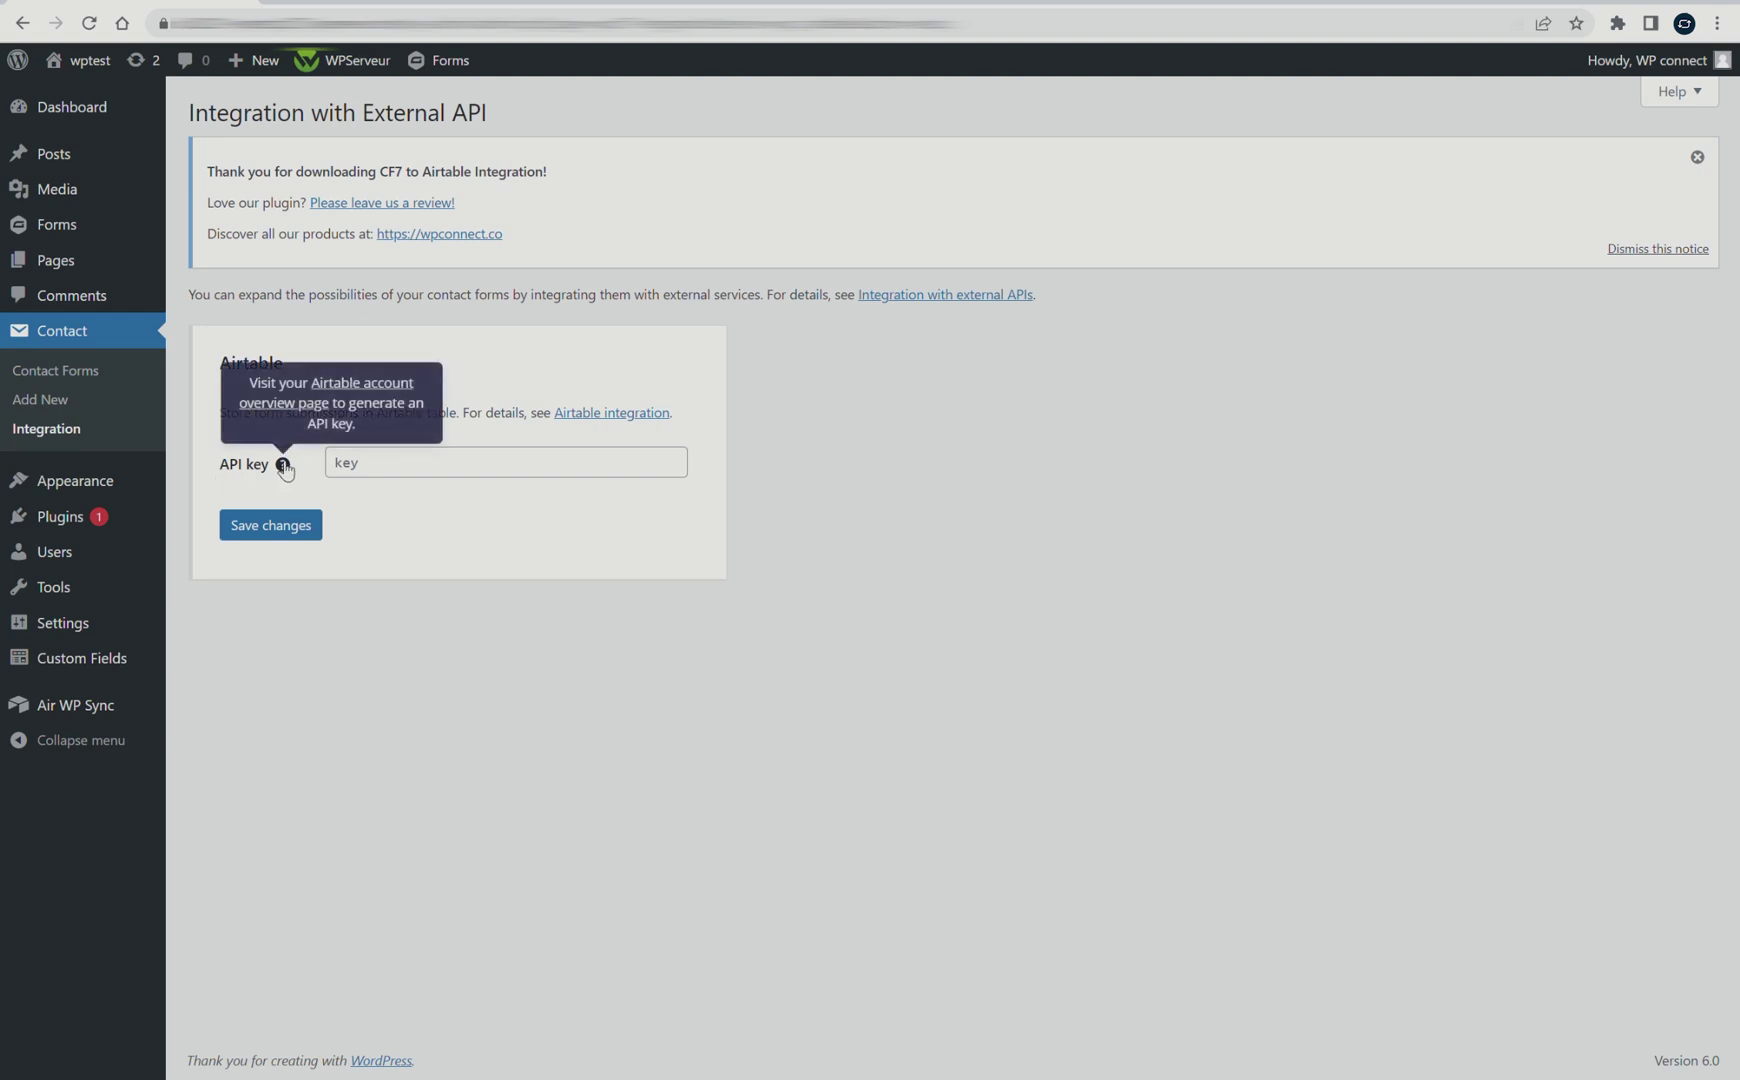
On the Airtable account overview page, generate a personal API key and copy it
click(278, 404)
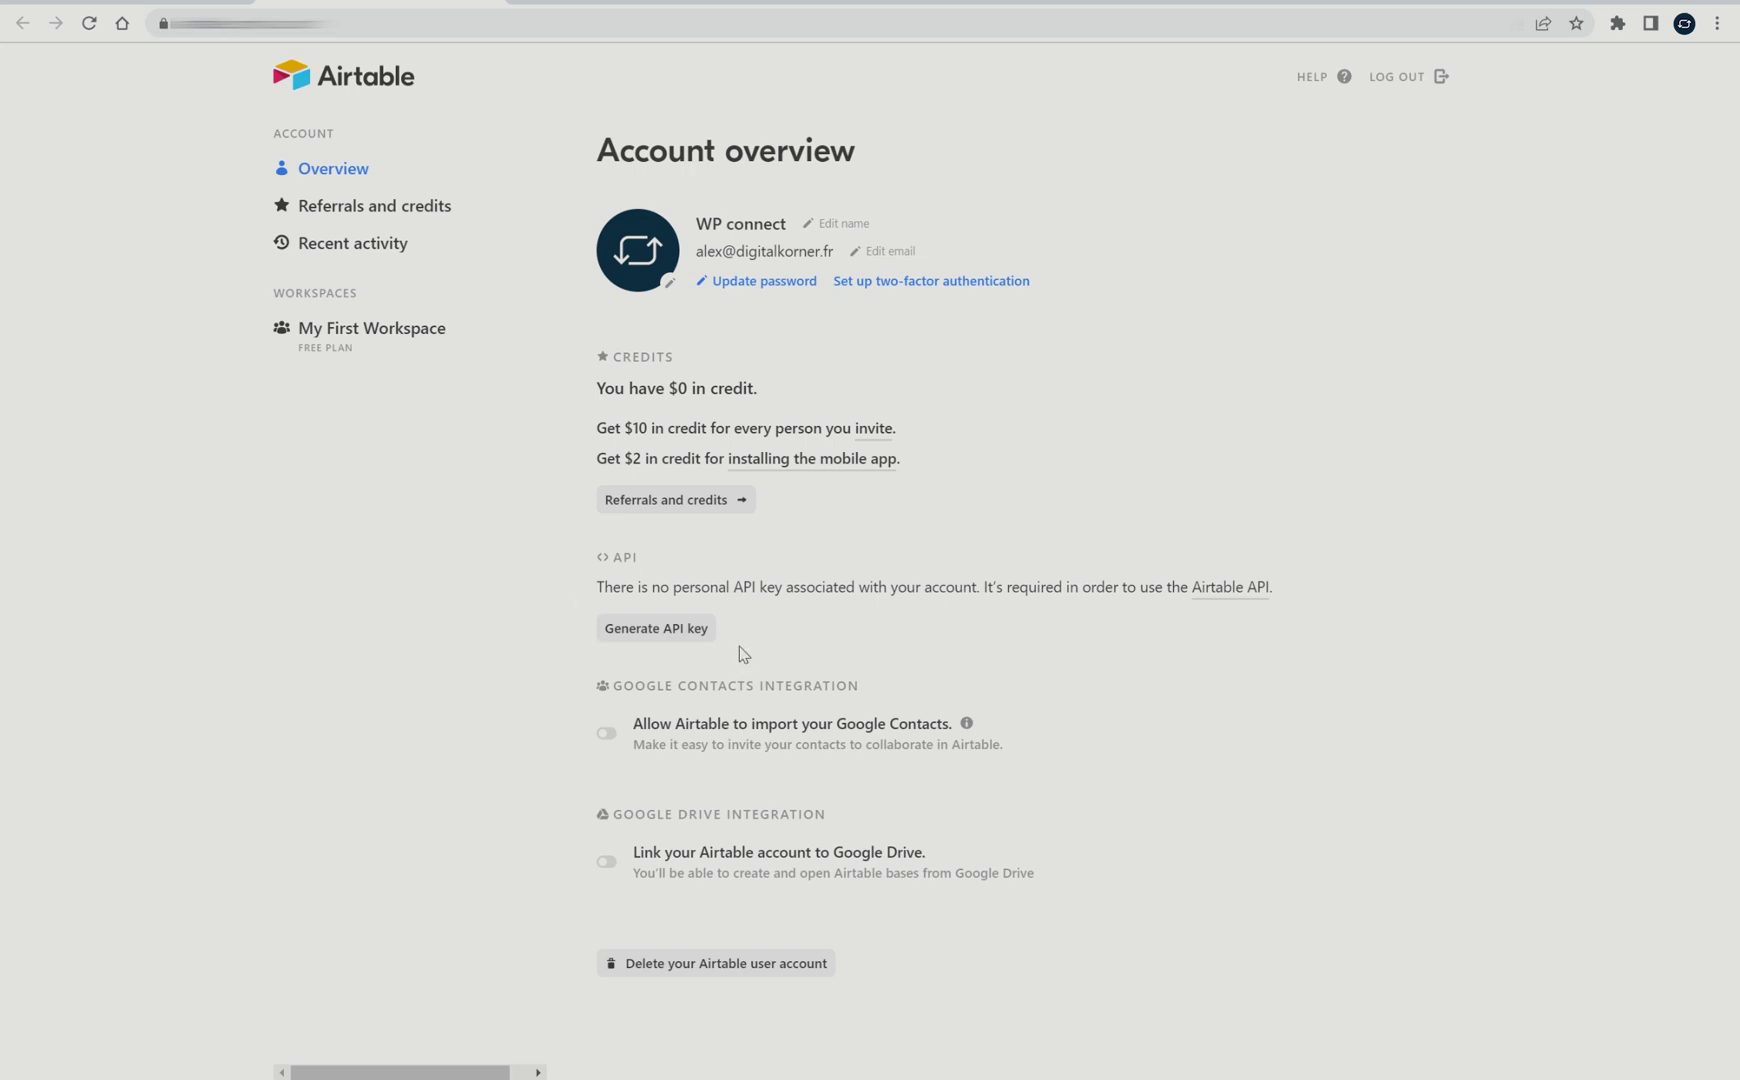
click(648, 637)
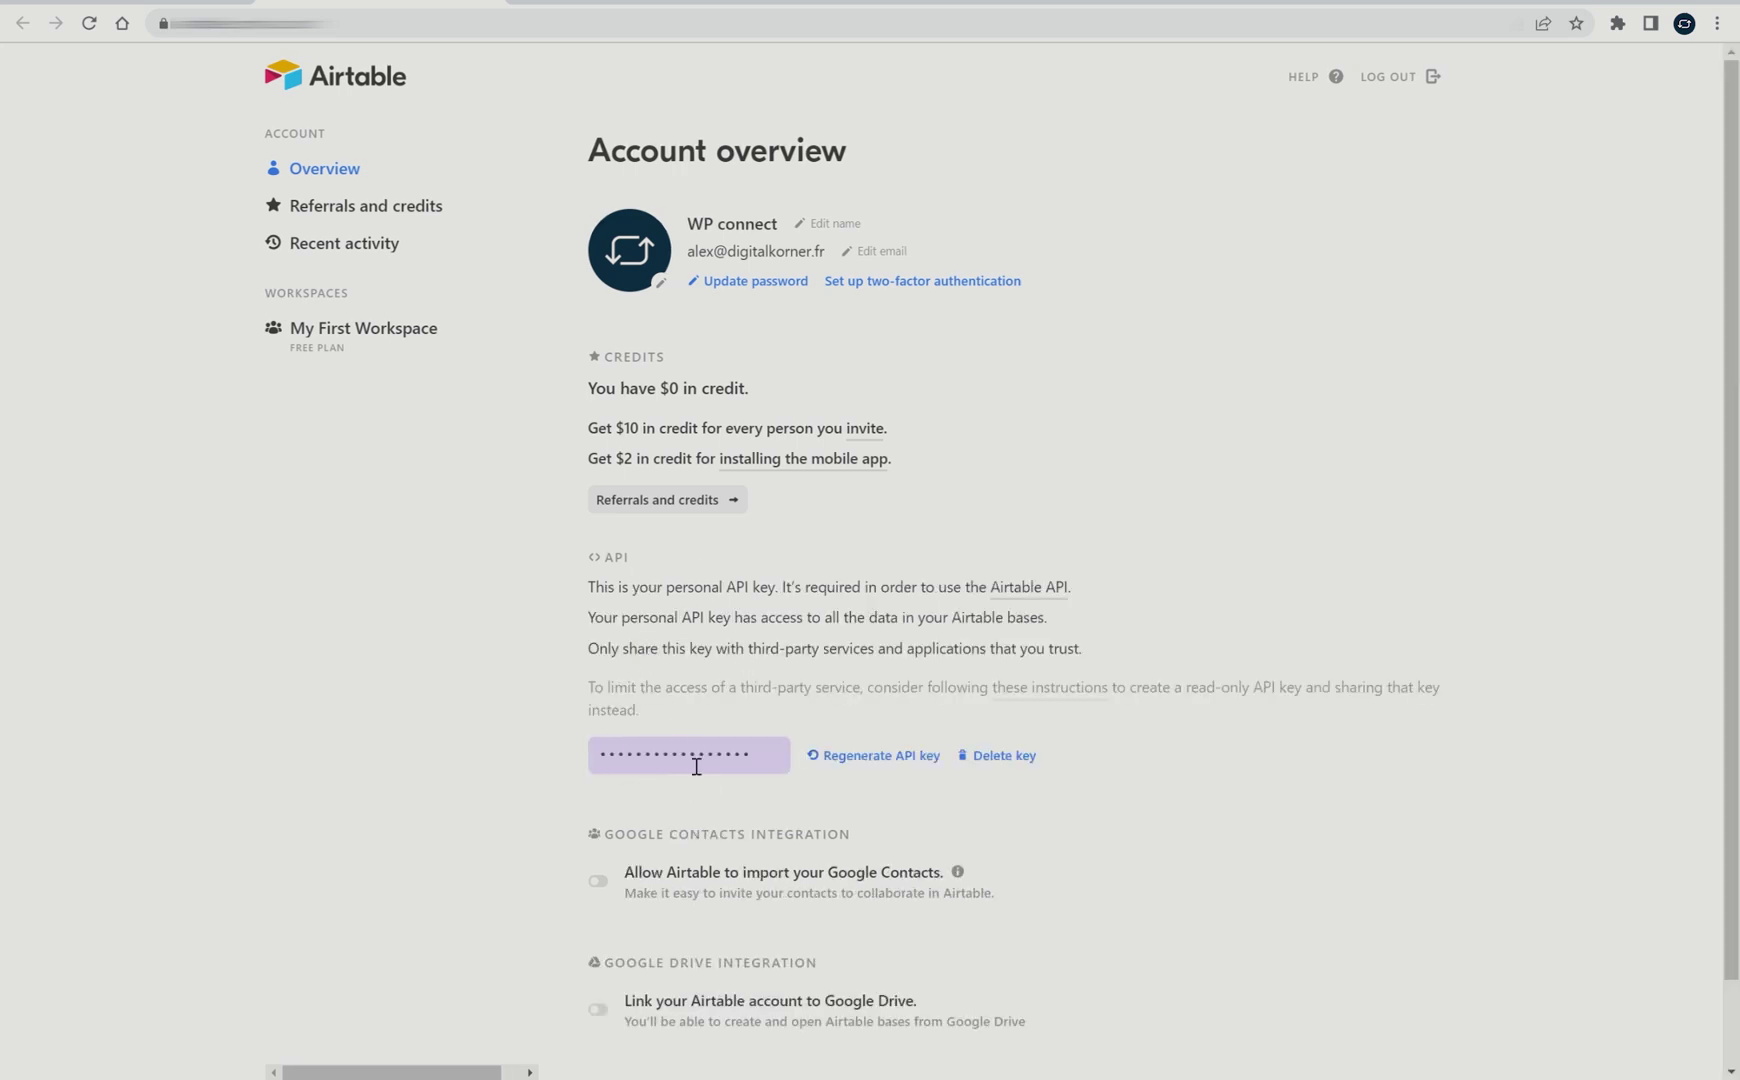
click(697, 766)
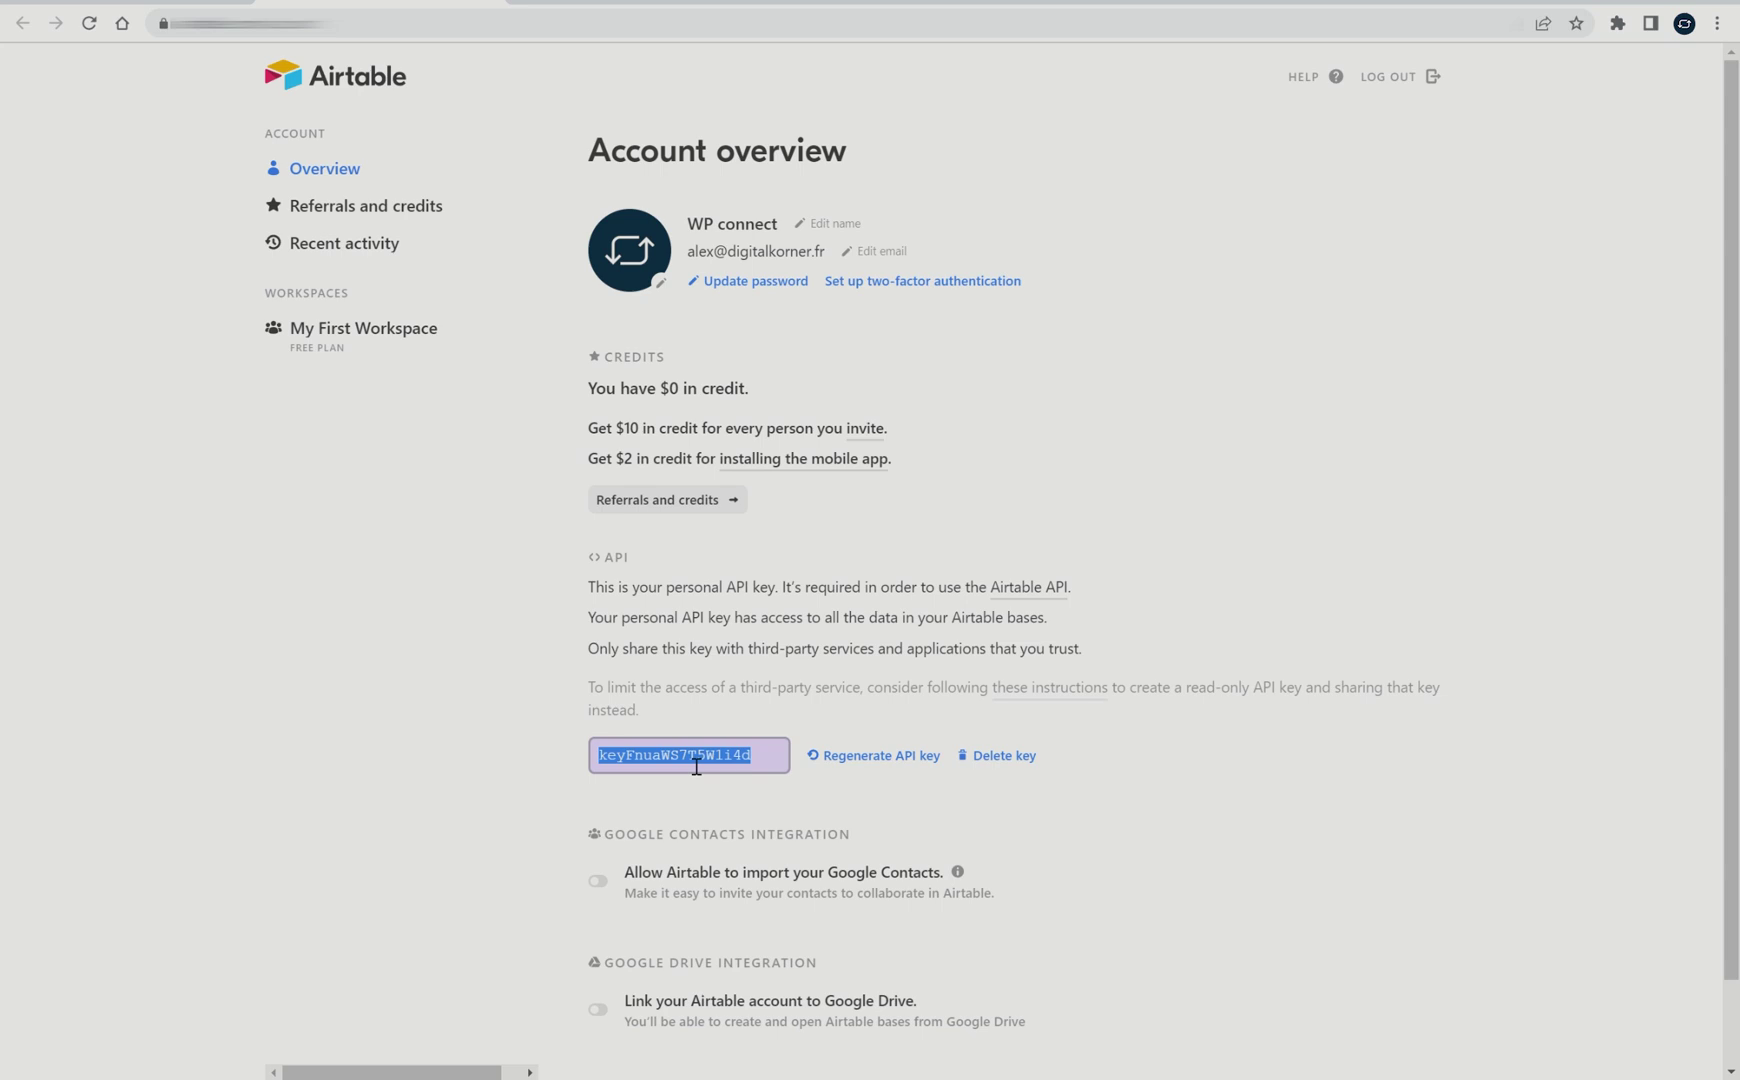
click(557, 763)
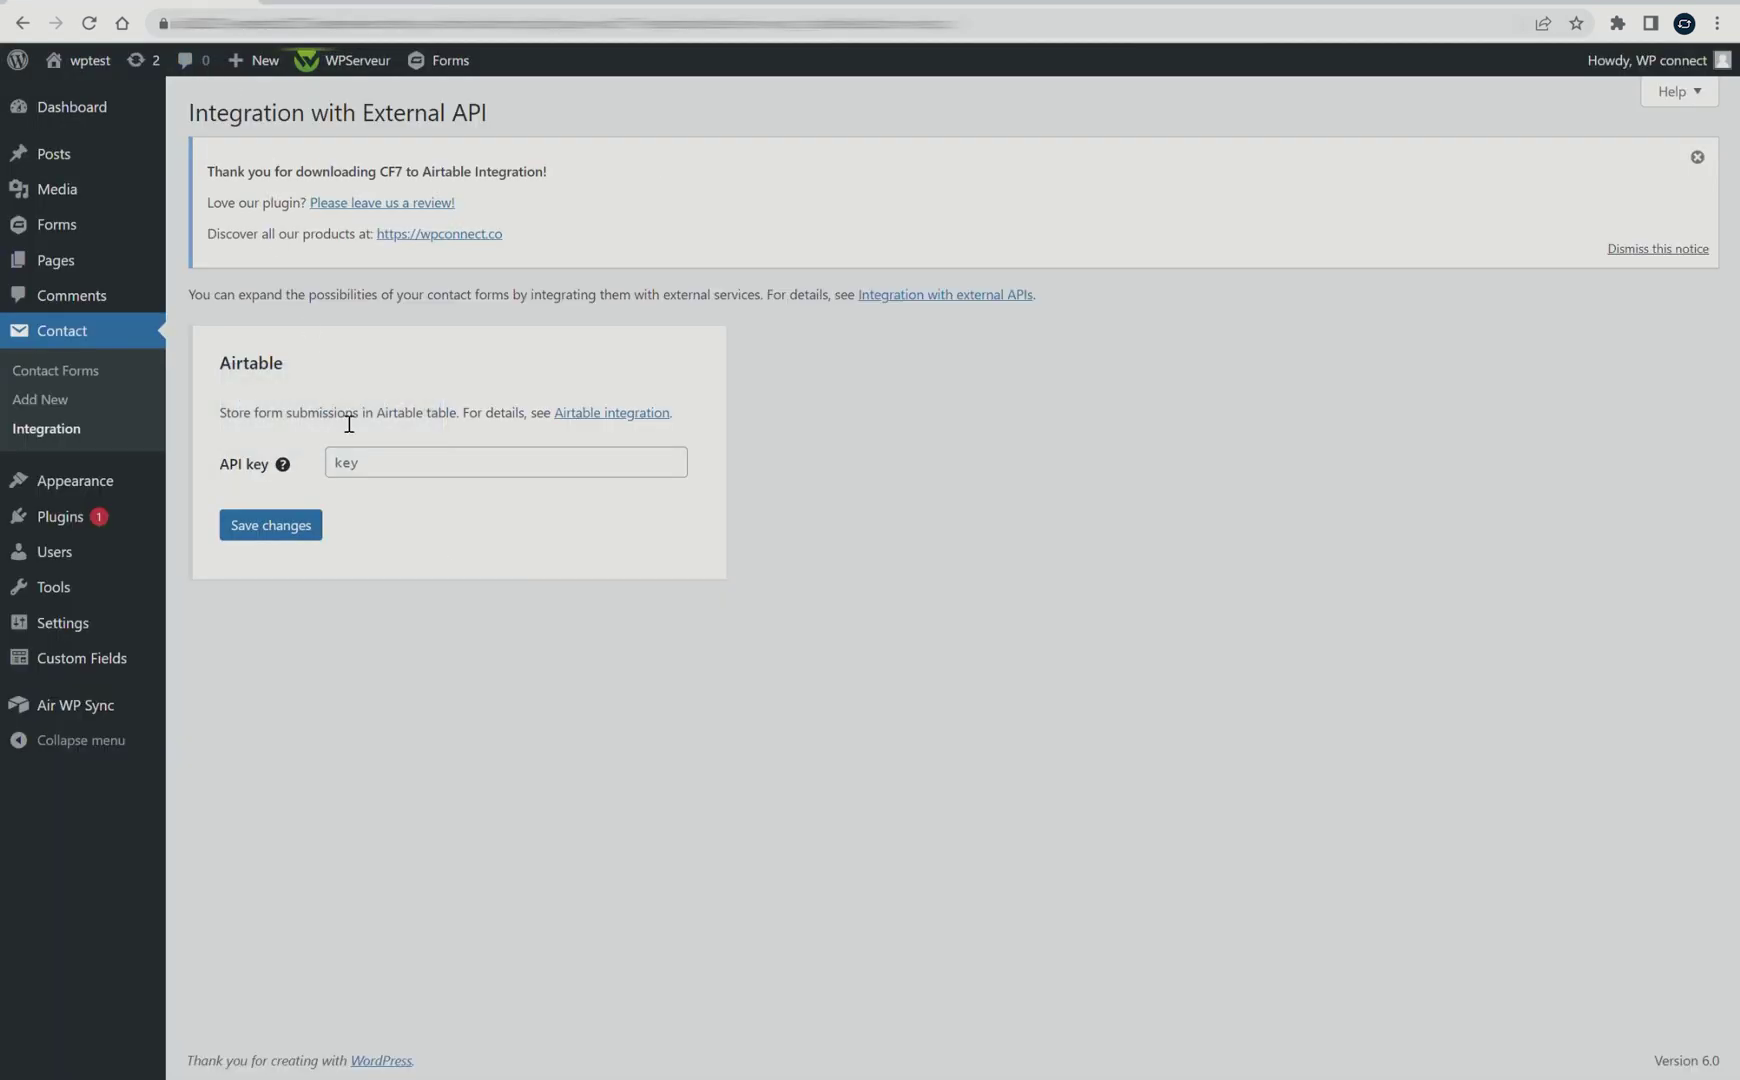
Paste the Airtable API key into WordPress, save it, and go to the Contact Forms list
click(370, 467)
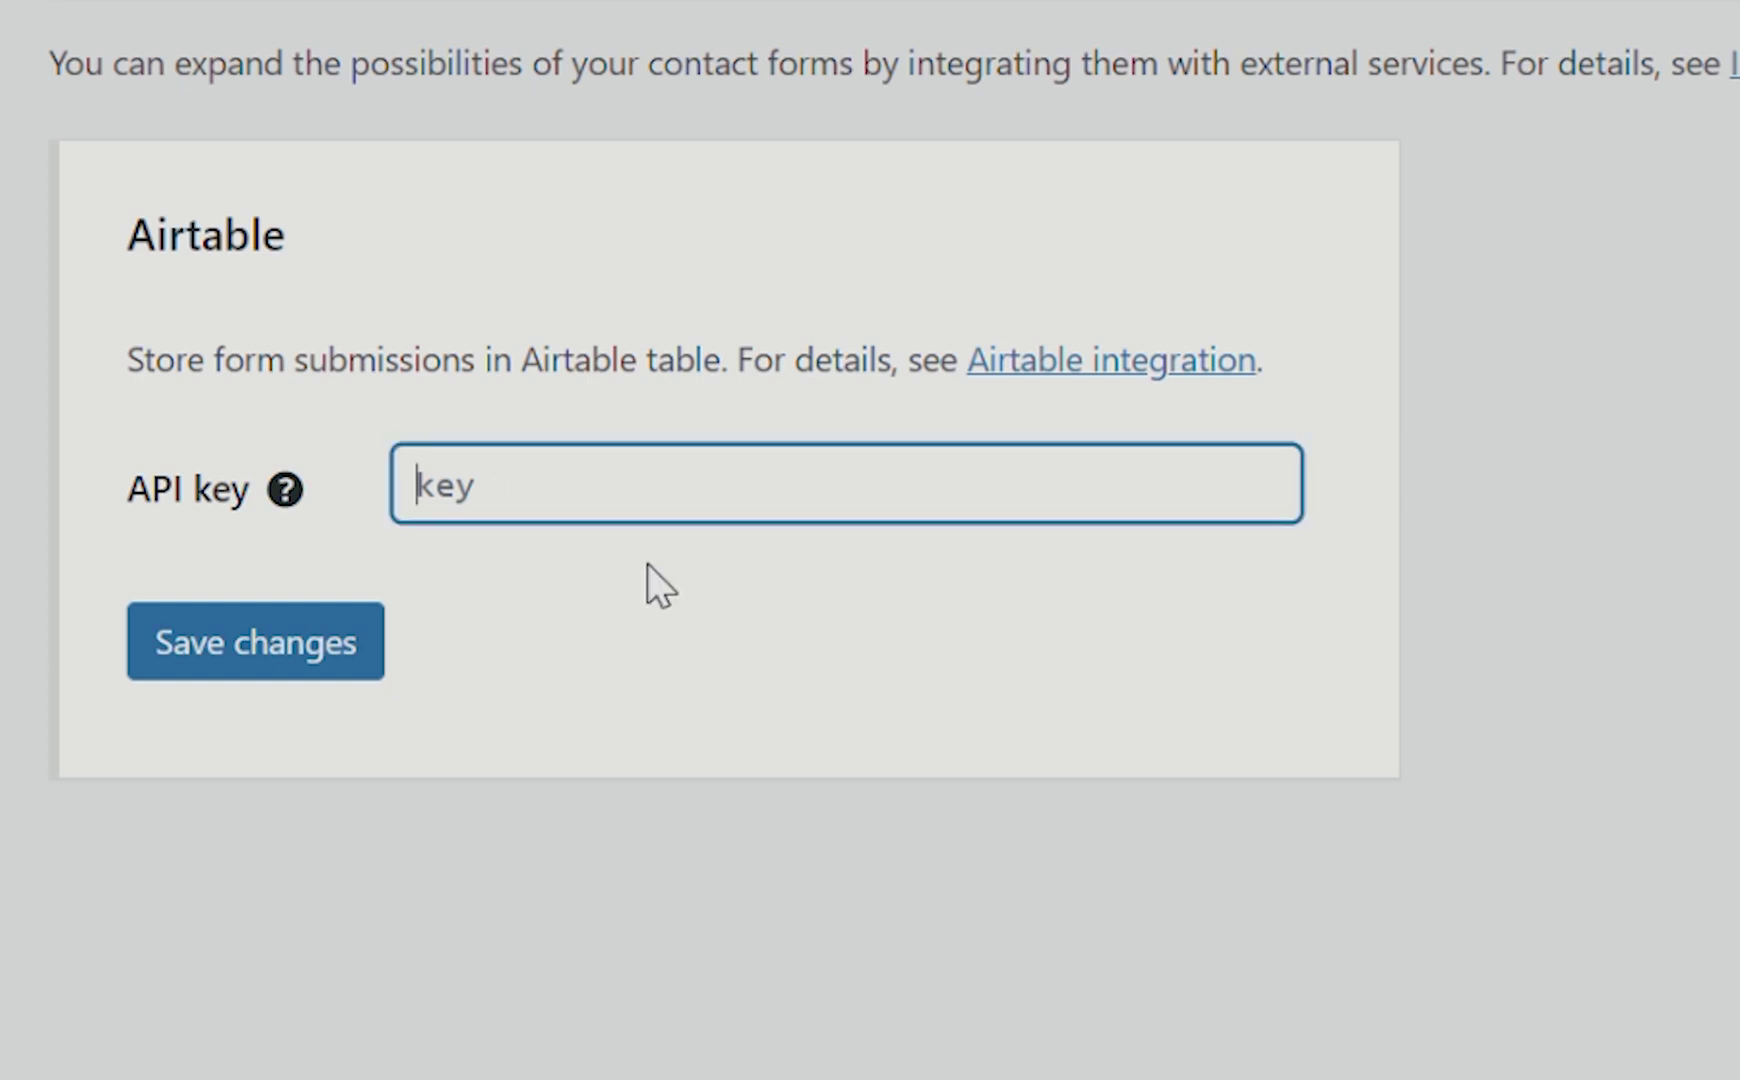
key(ctrl+v)
click(670, 608)
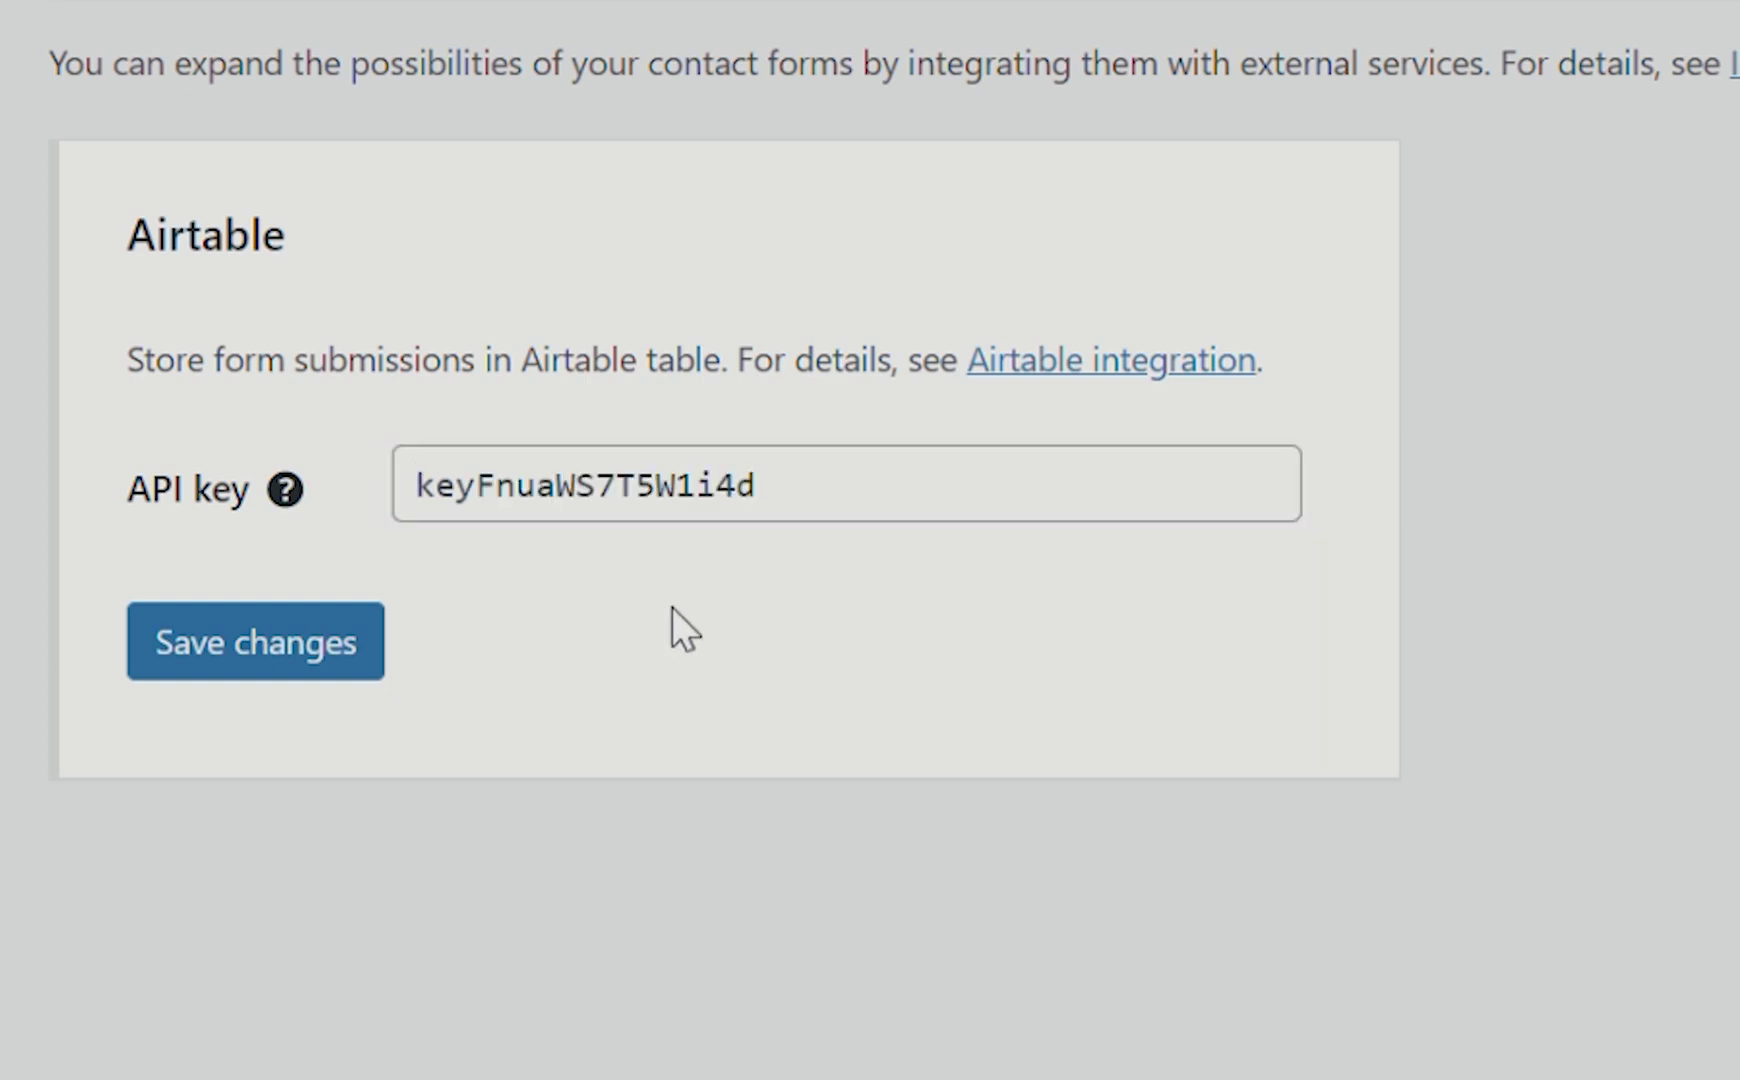
click(268, 650)
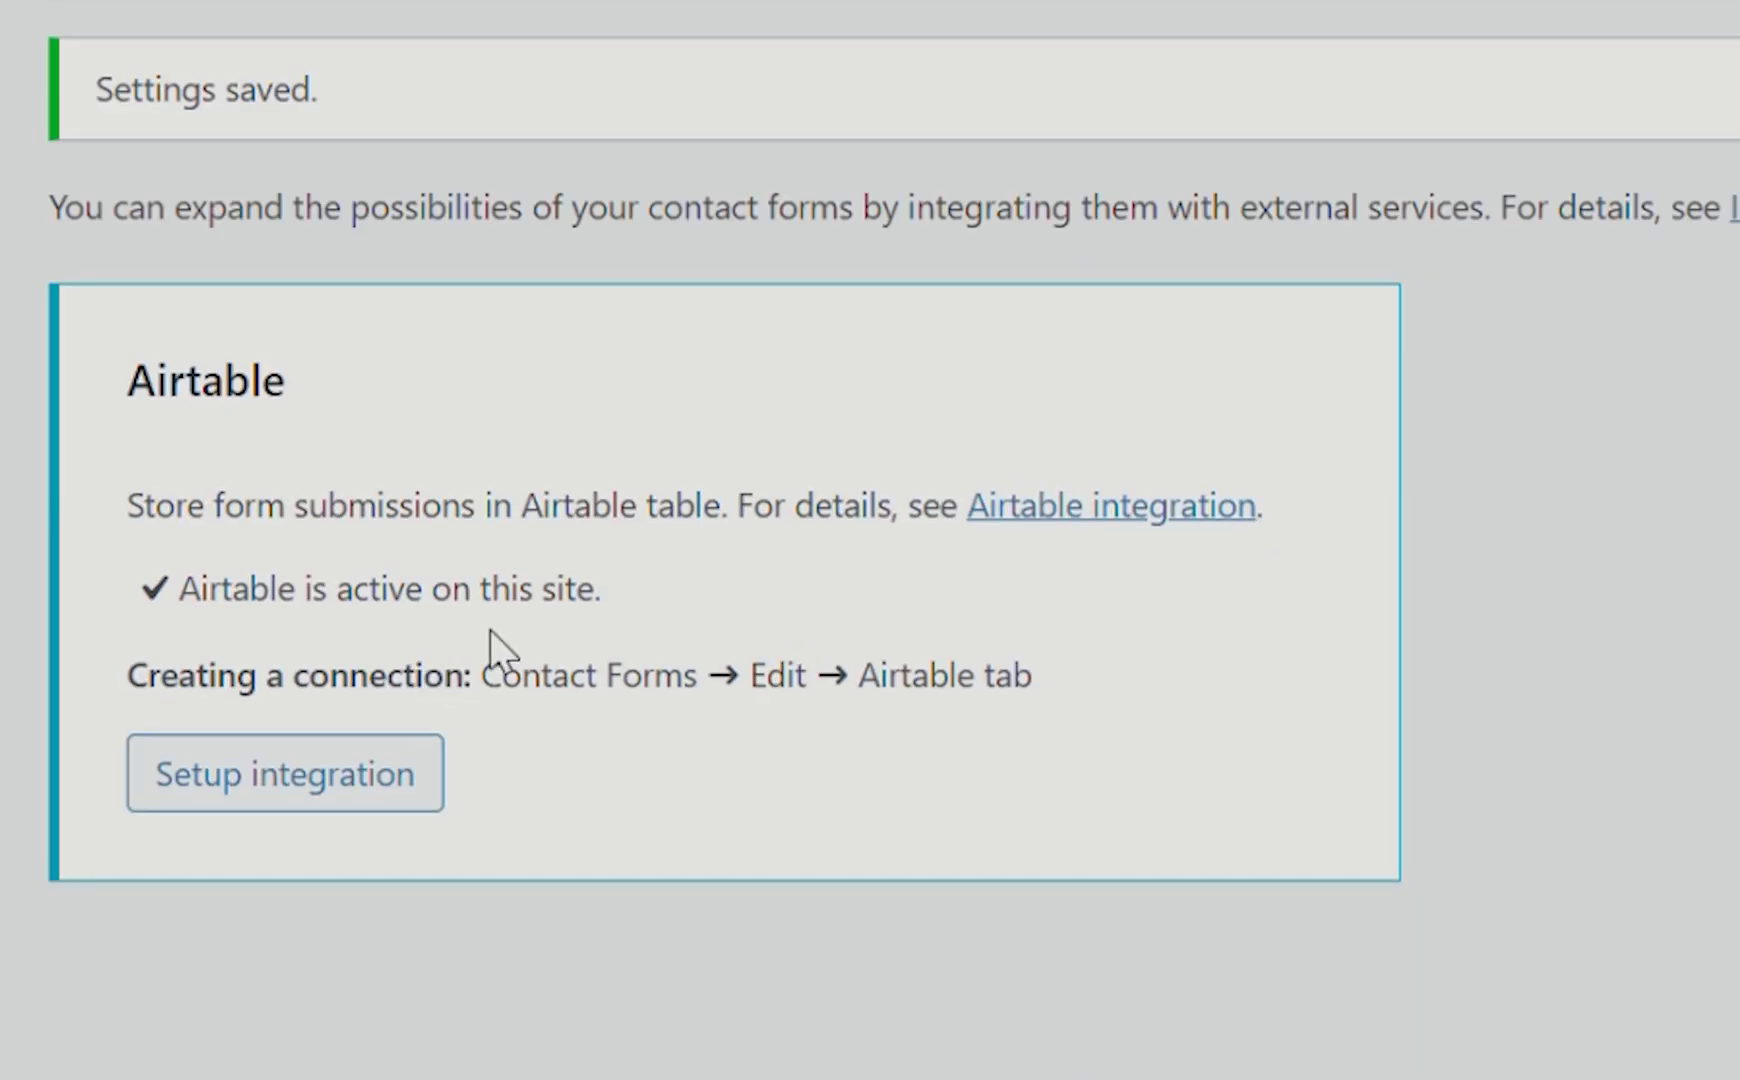
drag(176, 589, 629, 601)
click(643, 582)
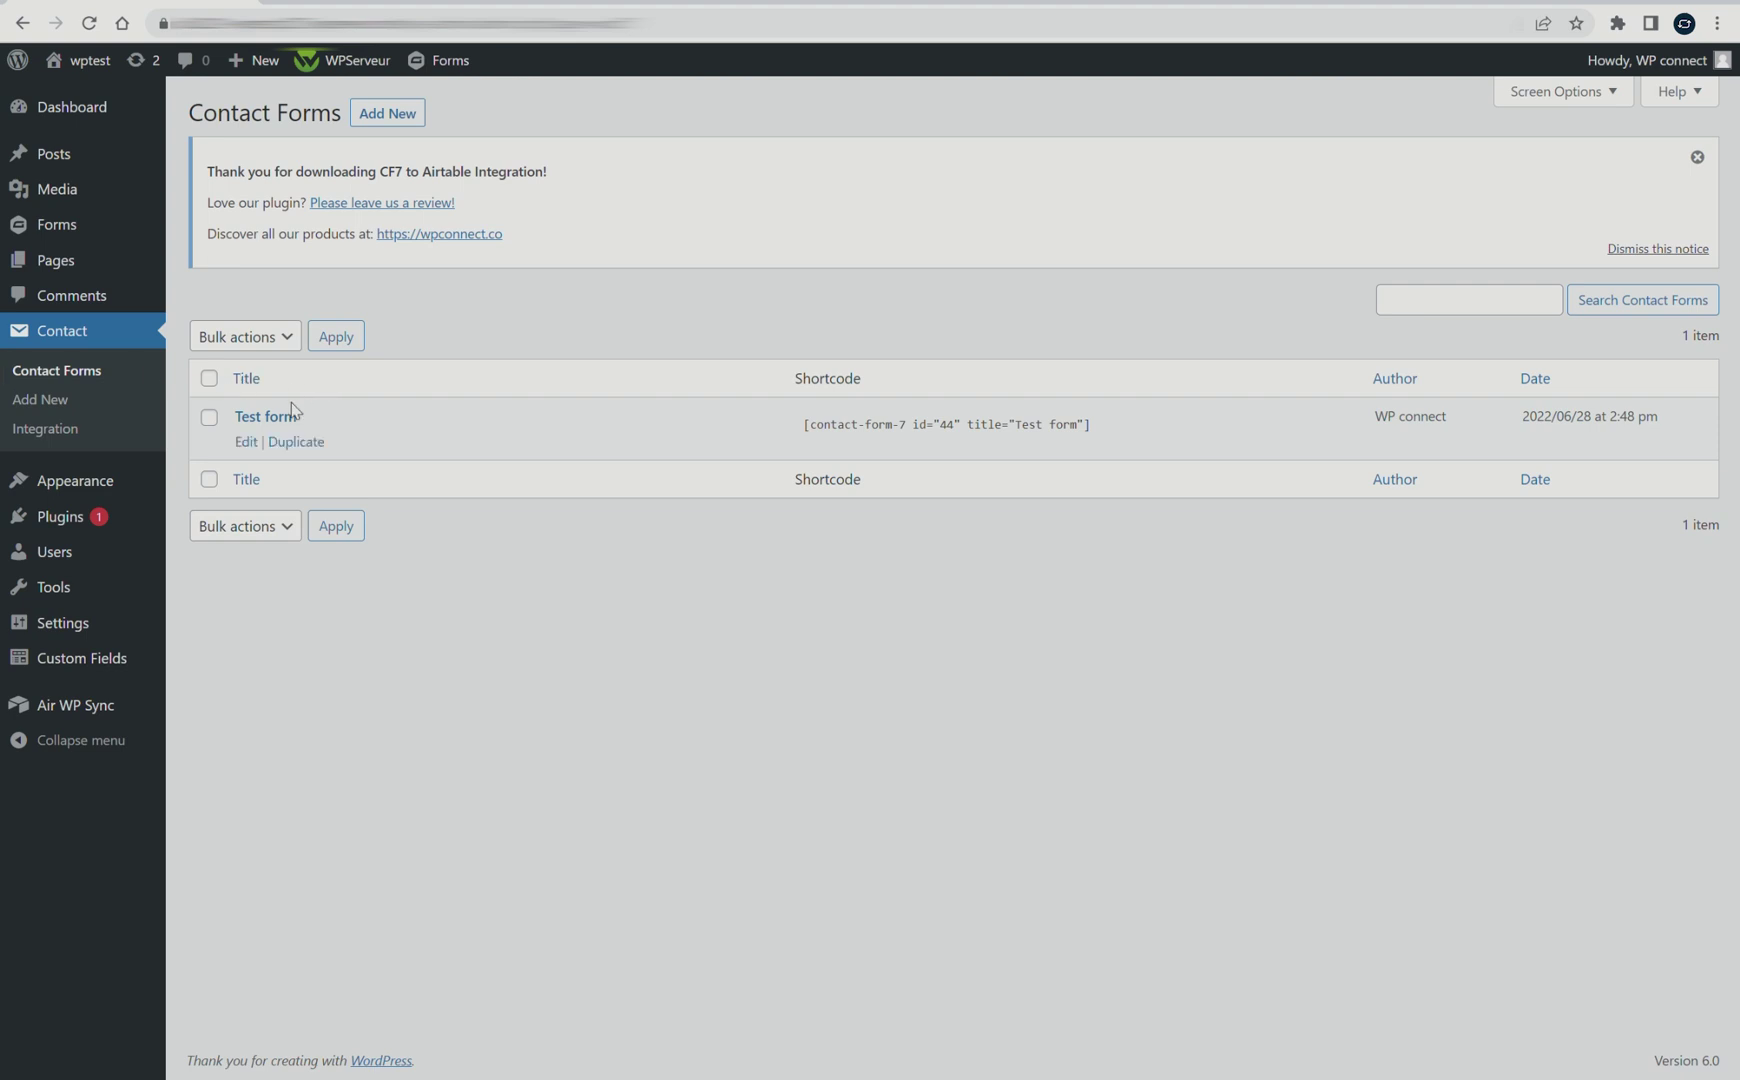
Open the Test form's Airtable settings, then switch to the Airtable base's Answers table
click(250, 446)
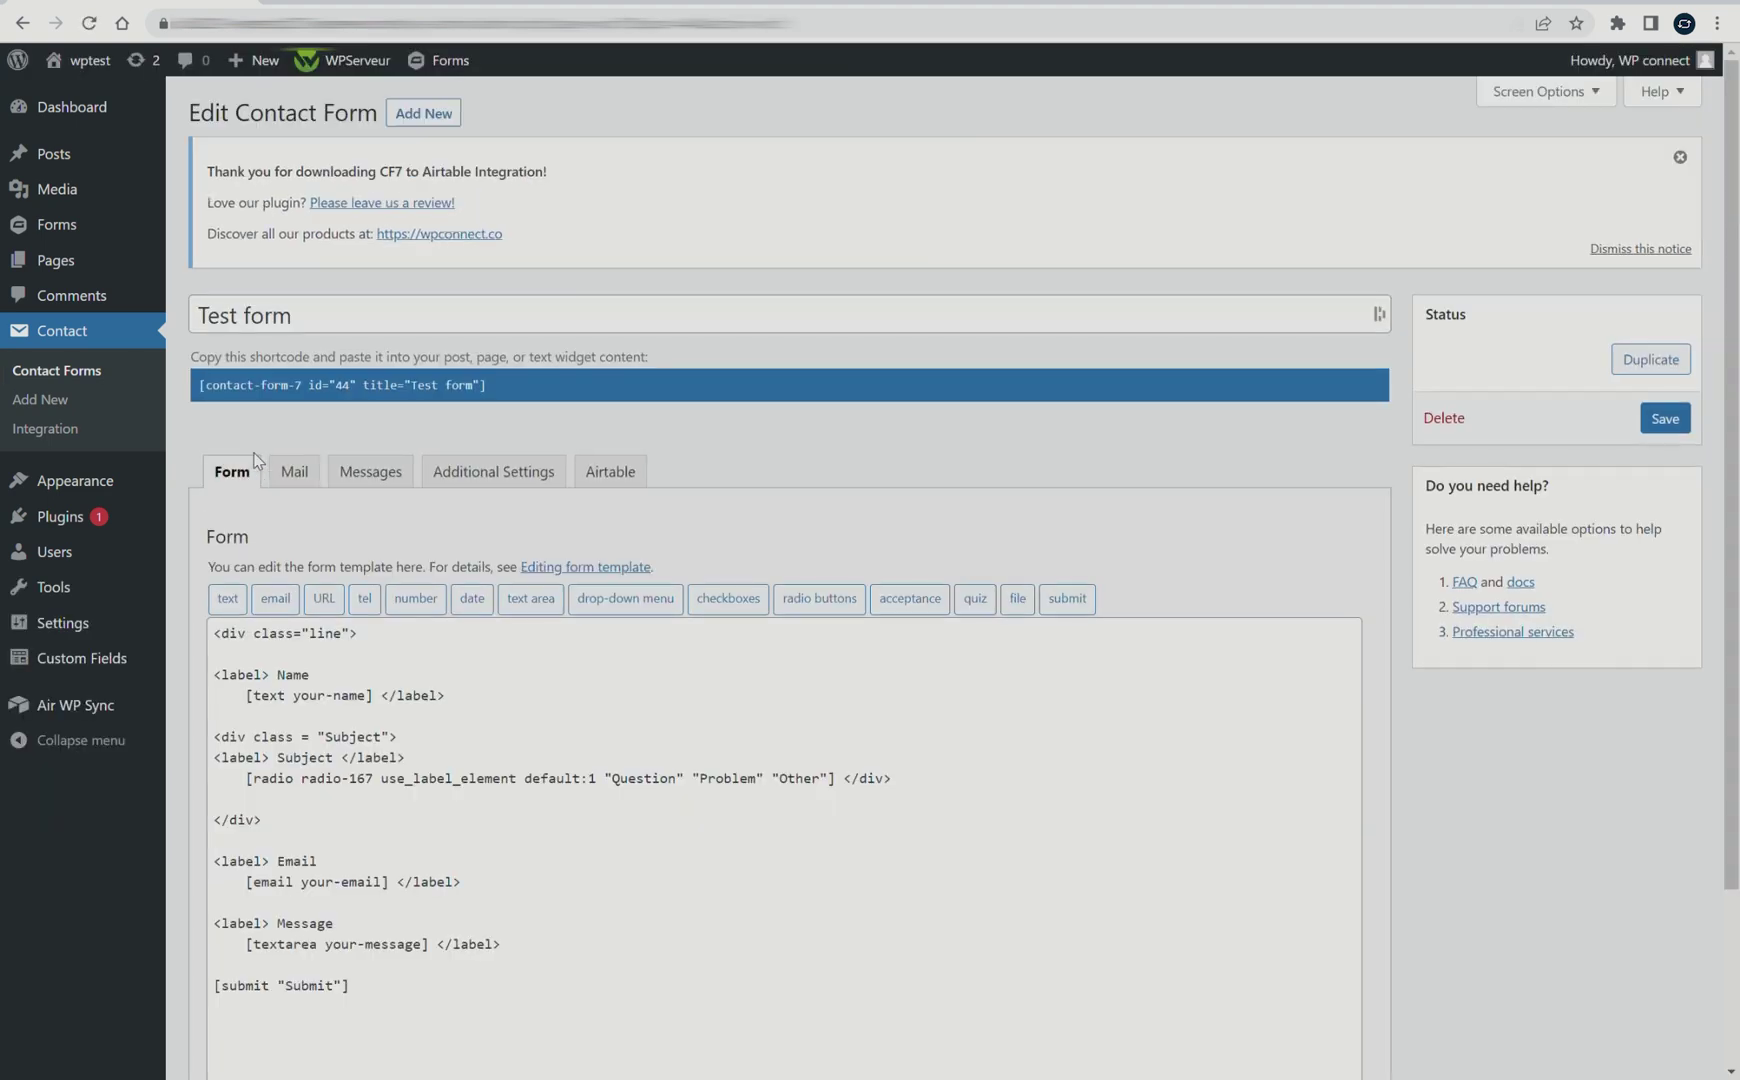
scroll(258, 455, down, 1)
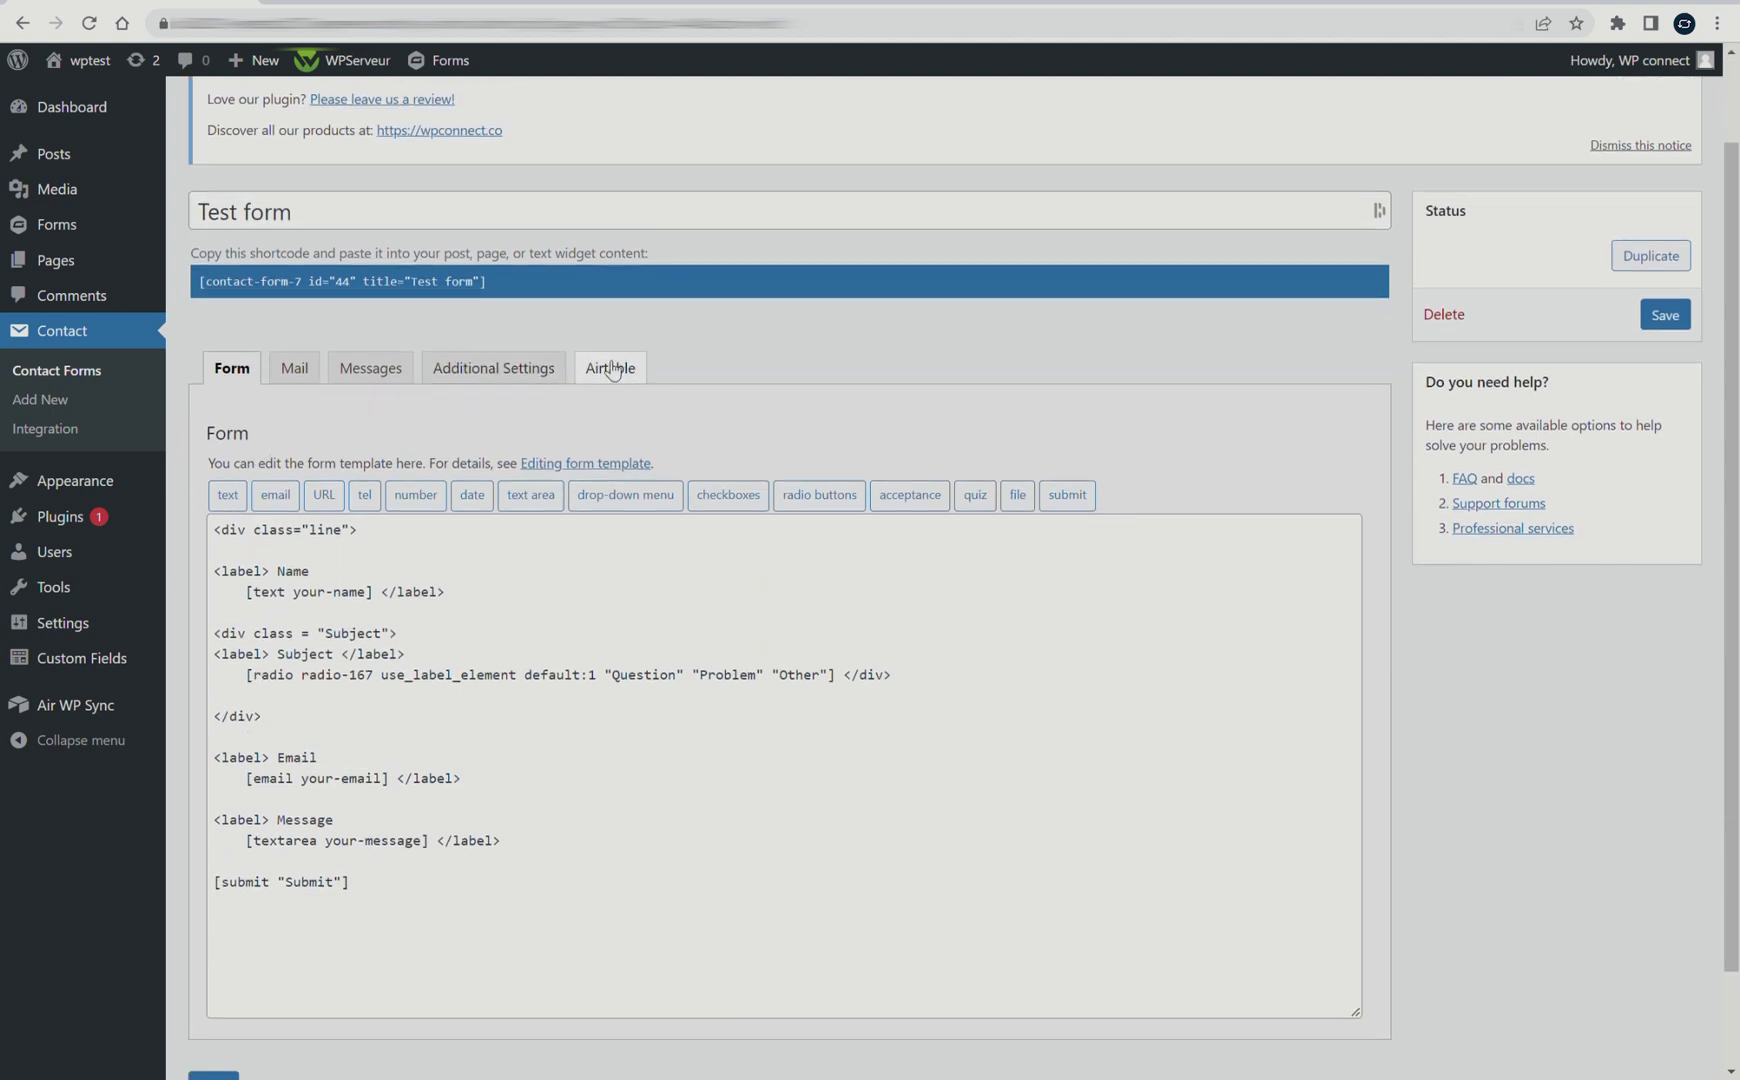
click(616, 386)
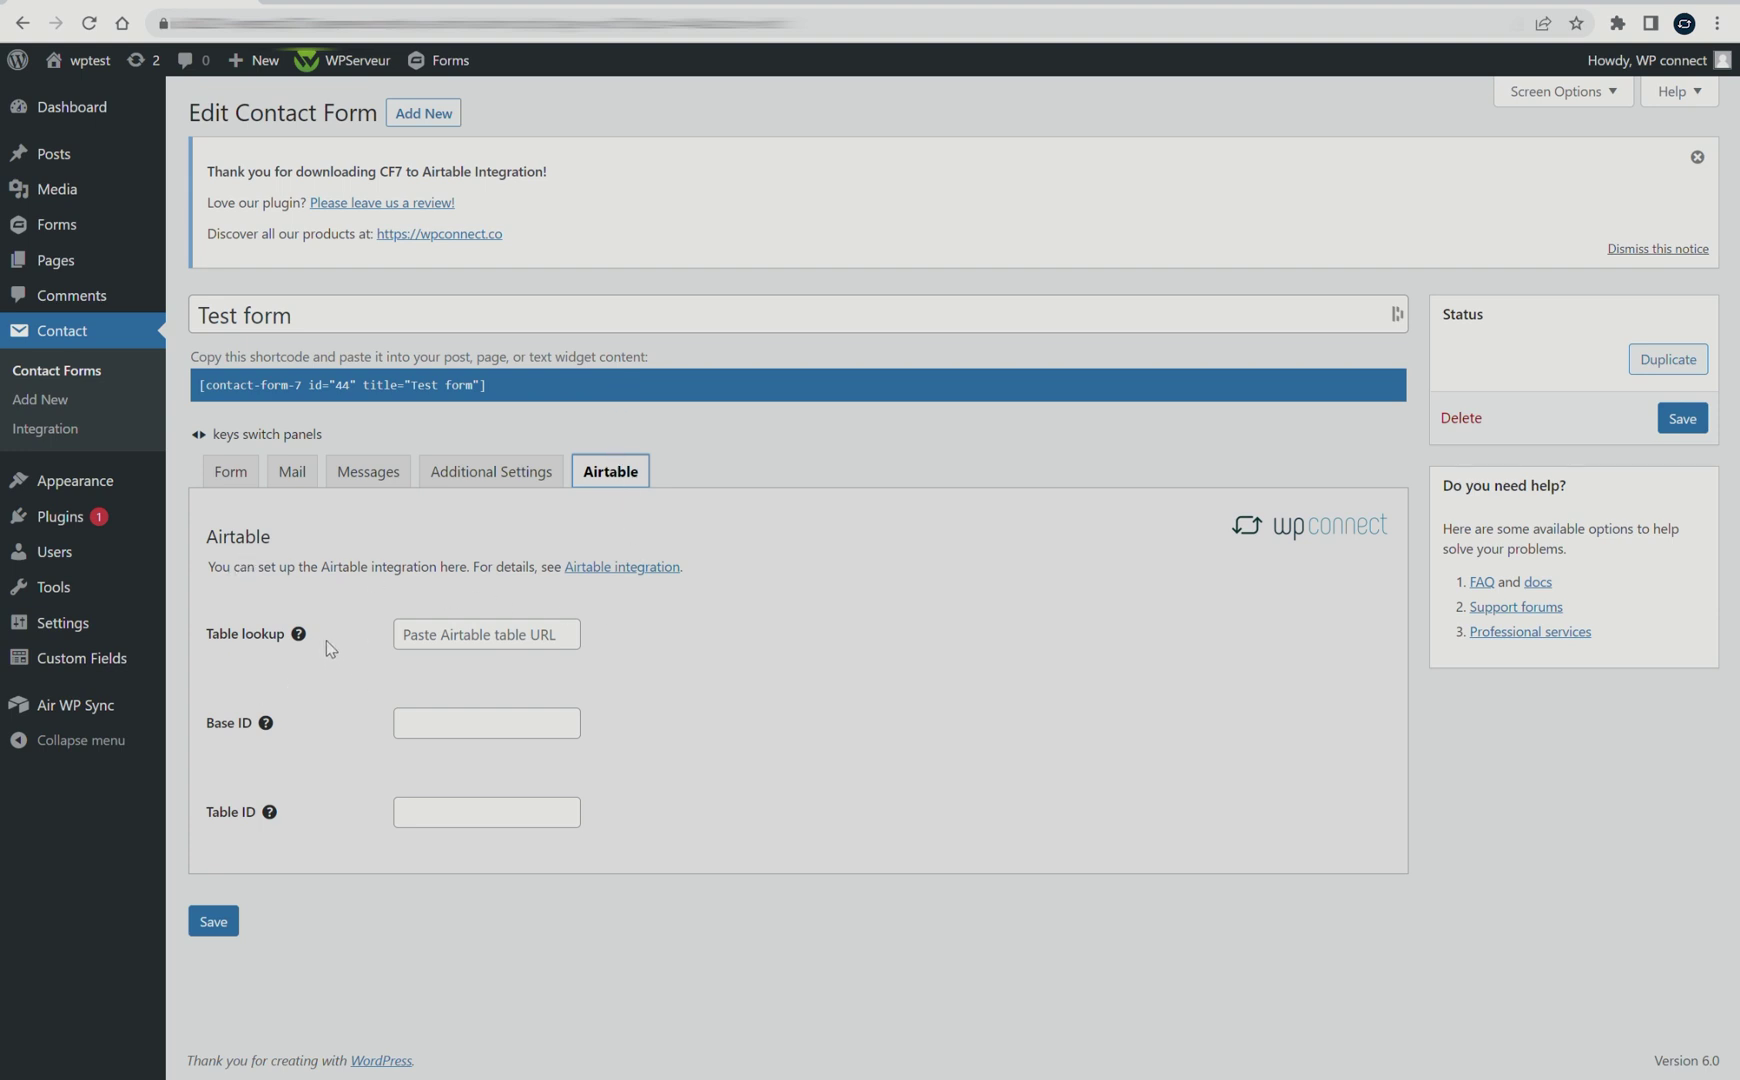
mouse_move(300, 638)
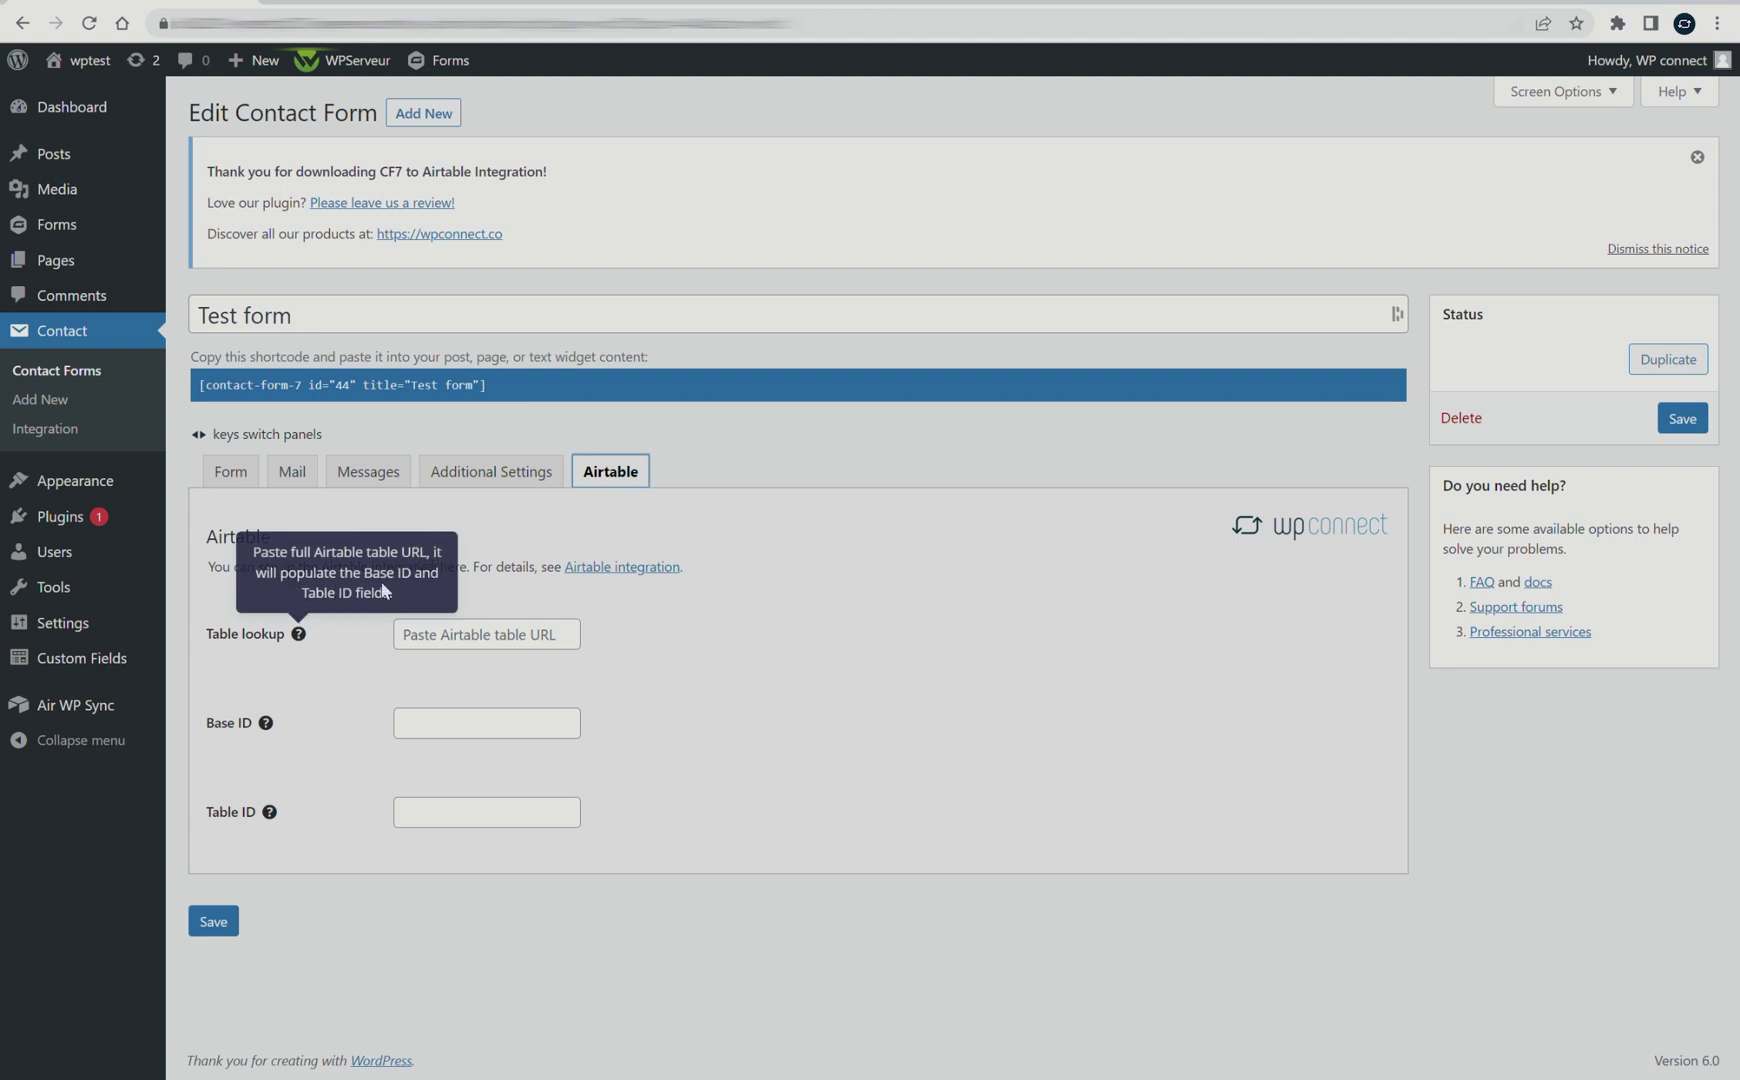
click(335, 660)
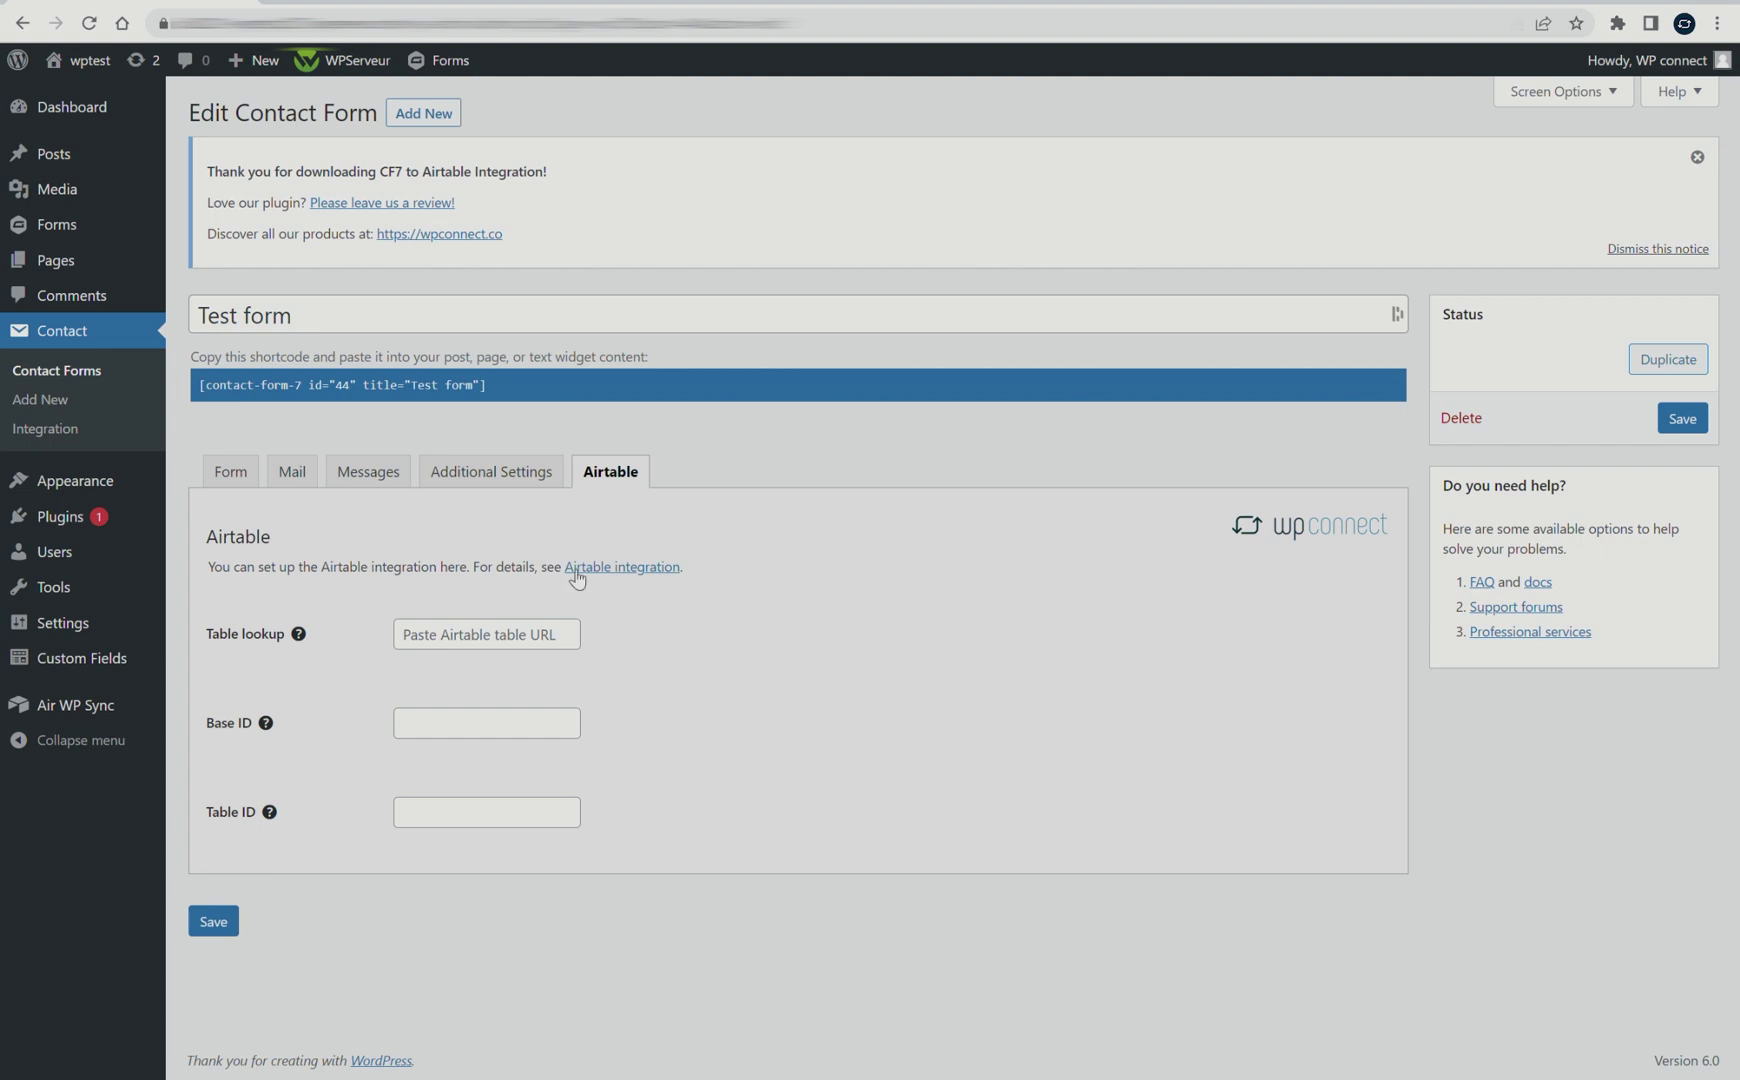
click(842, 3)
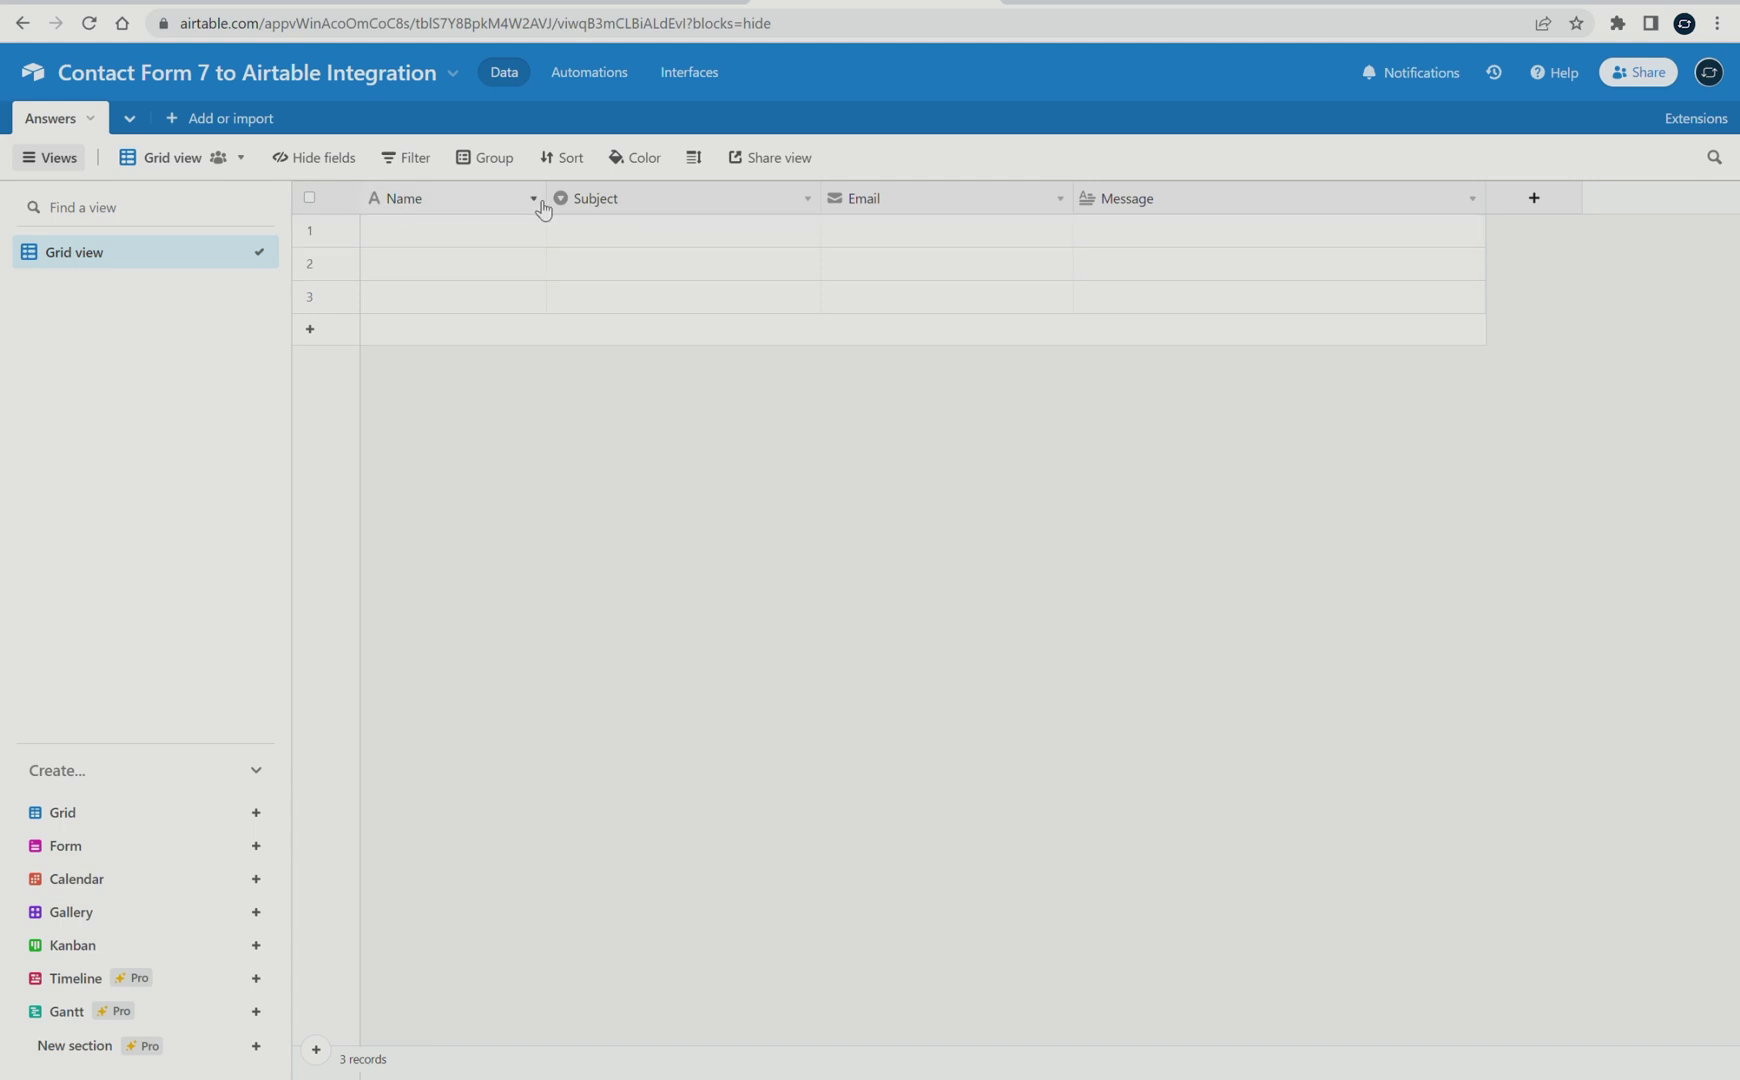
Make Airtable's Subject field a single select with Question, Problem and Other choices
click(808, 199)
click(760, 234)
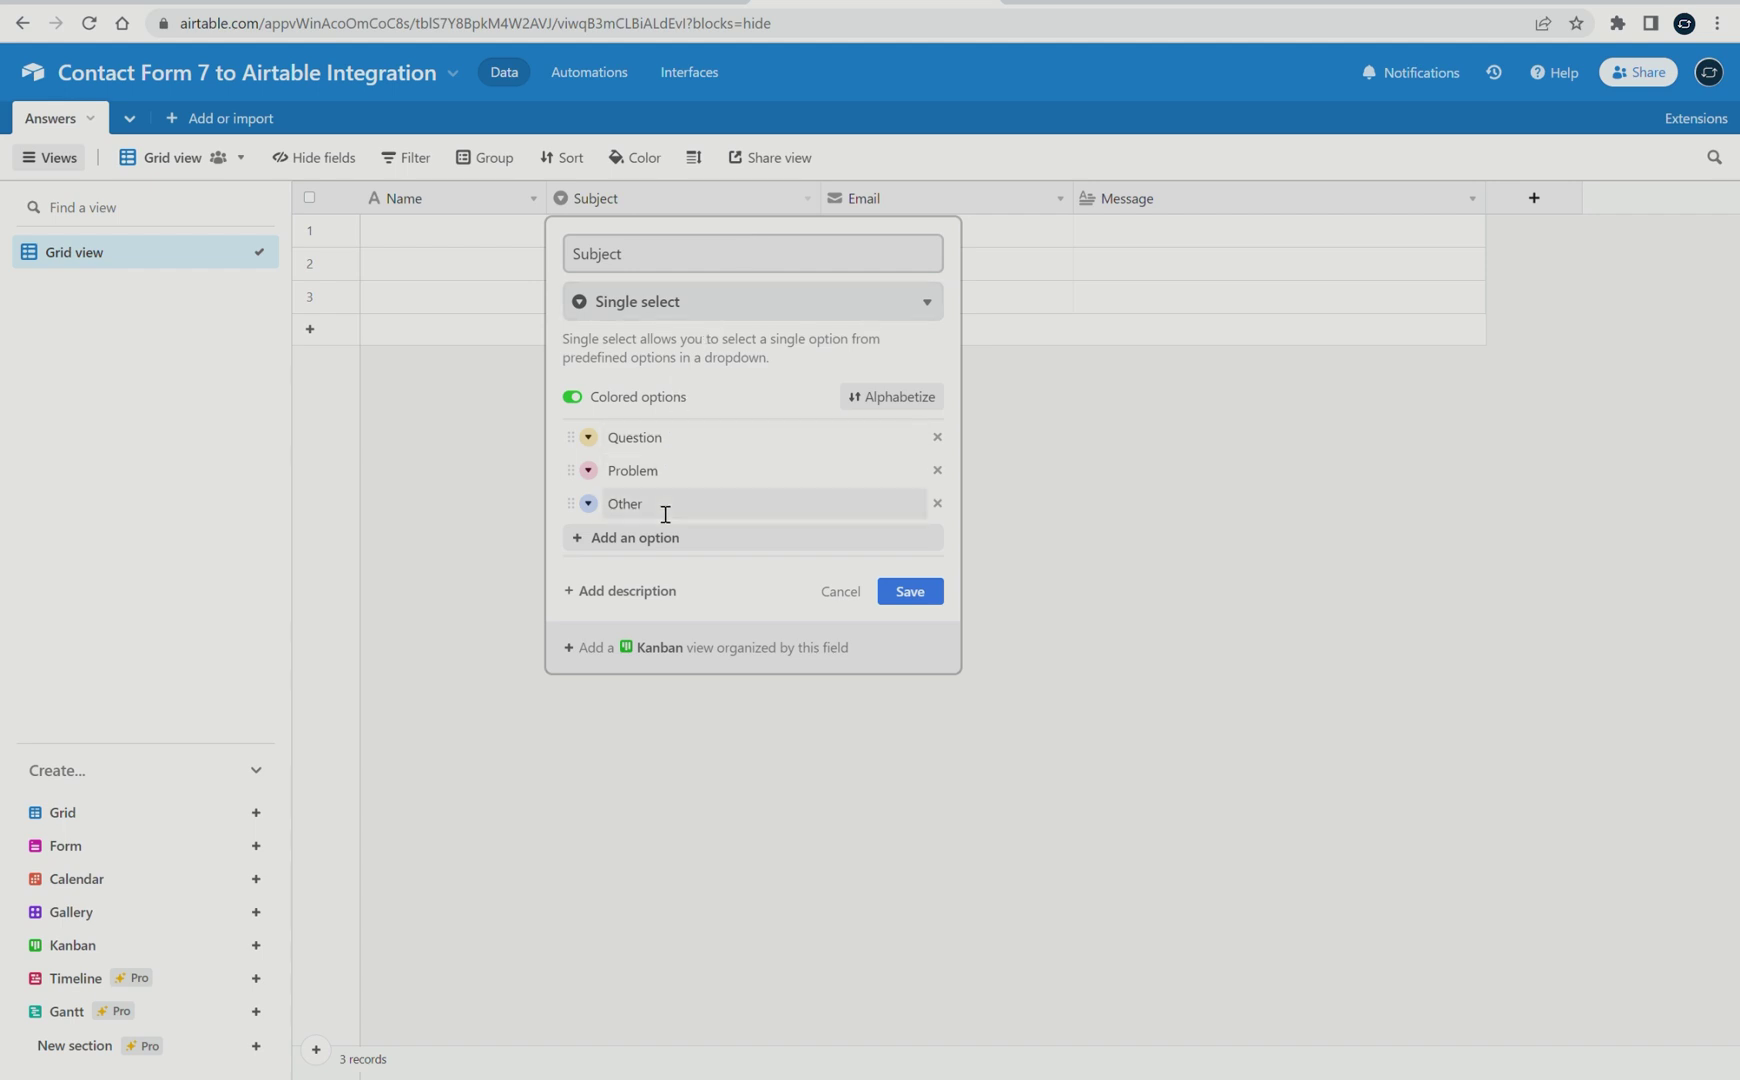
click(673, 1)
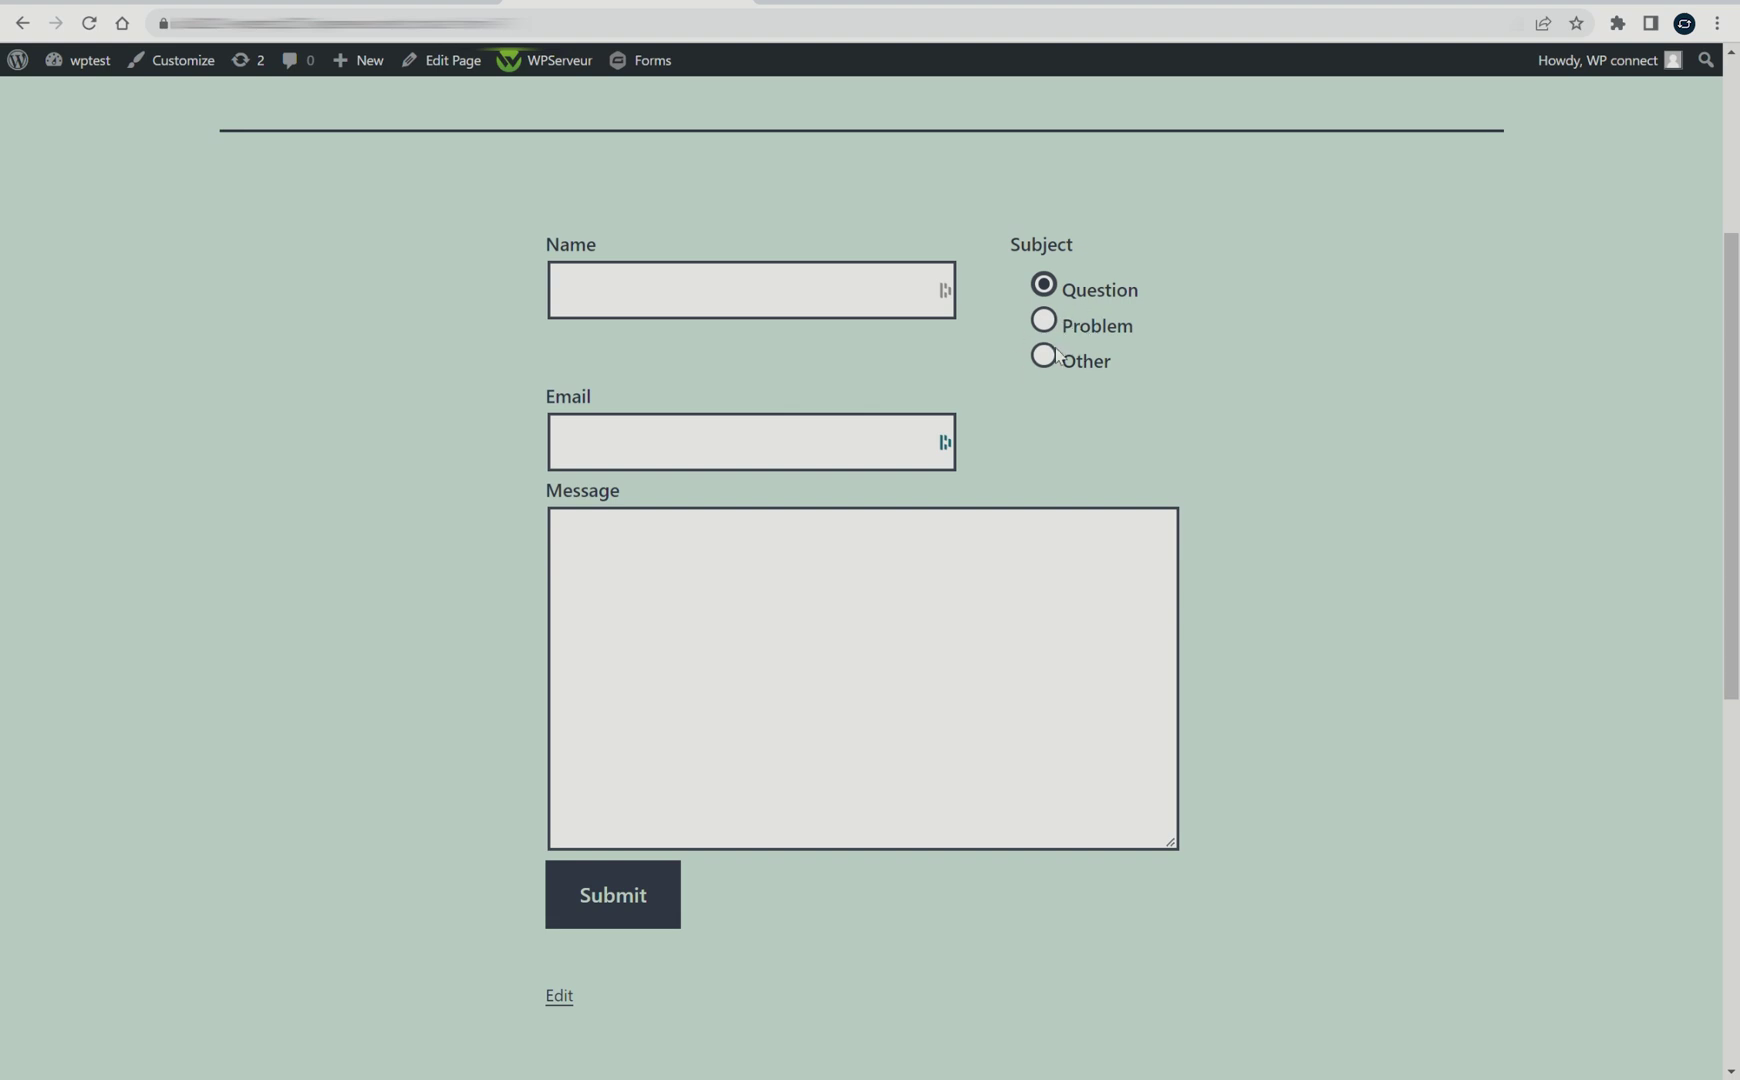
click(850, 3)
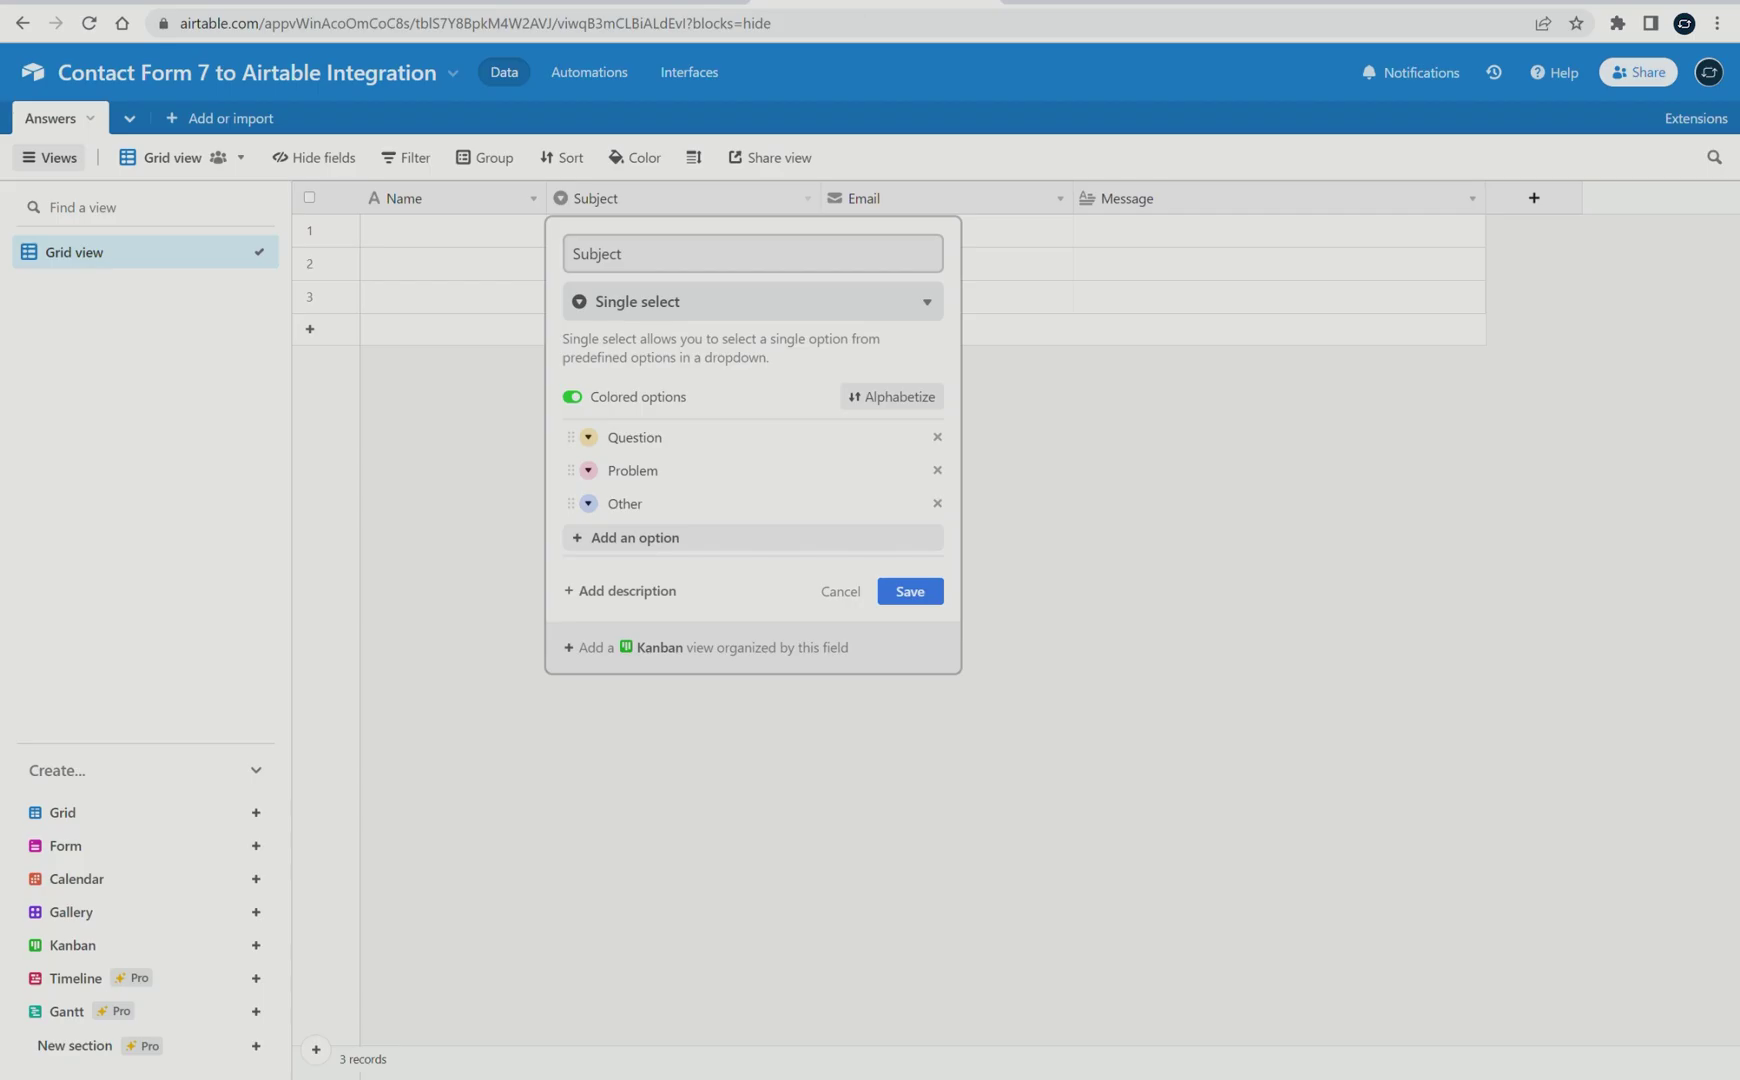
click(910, 591)
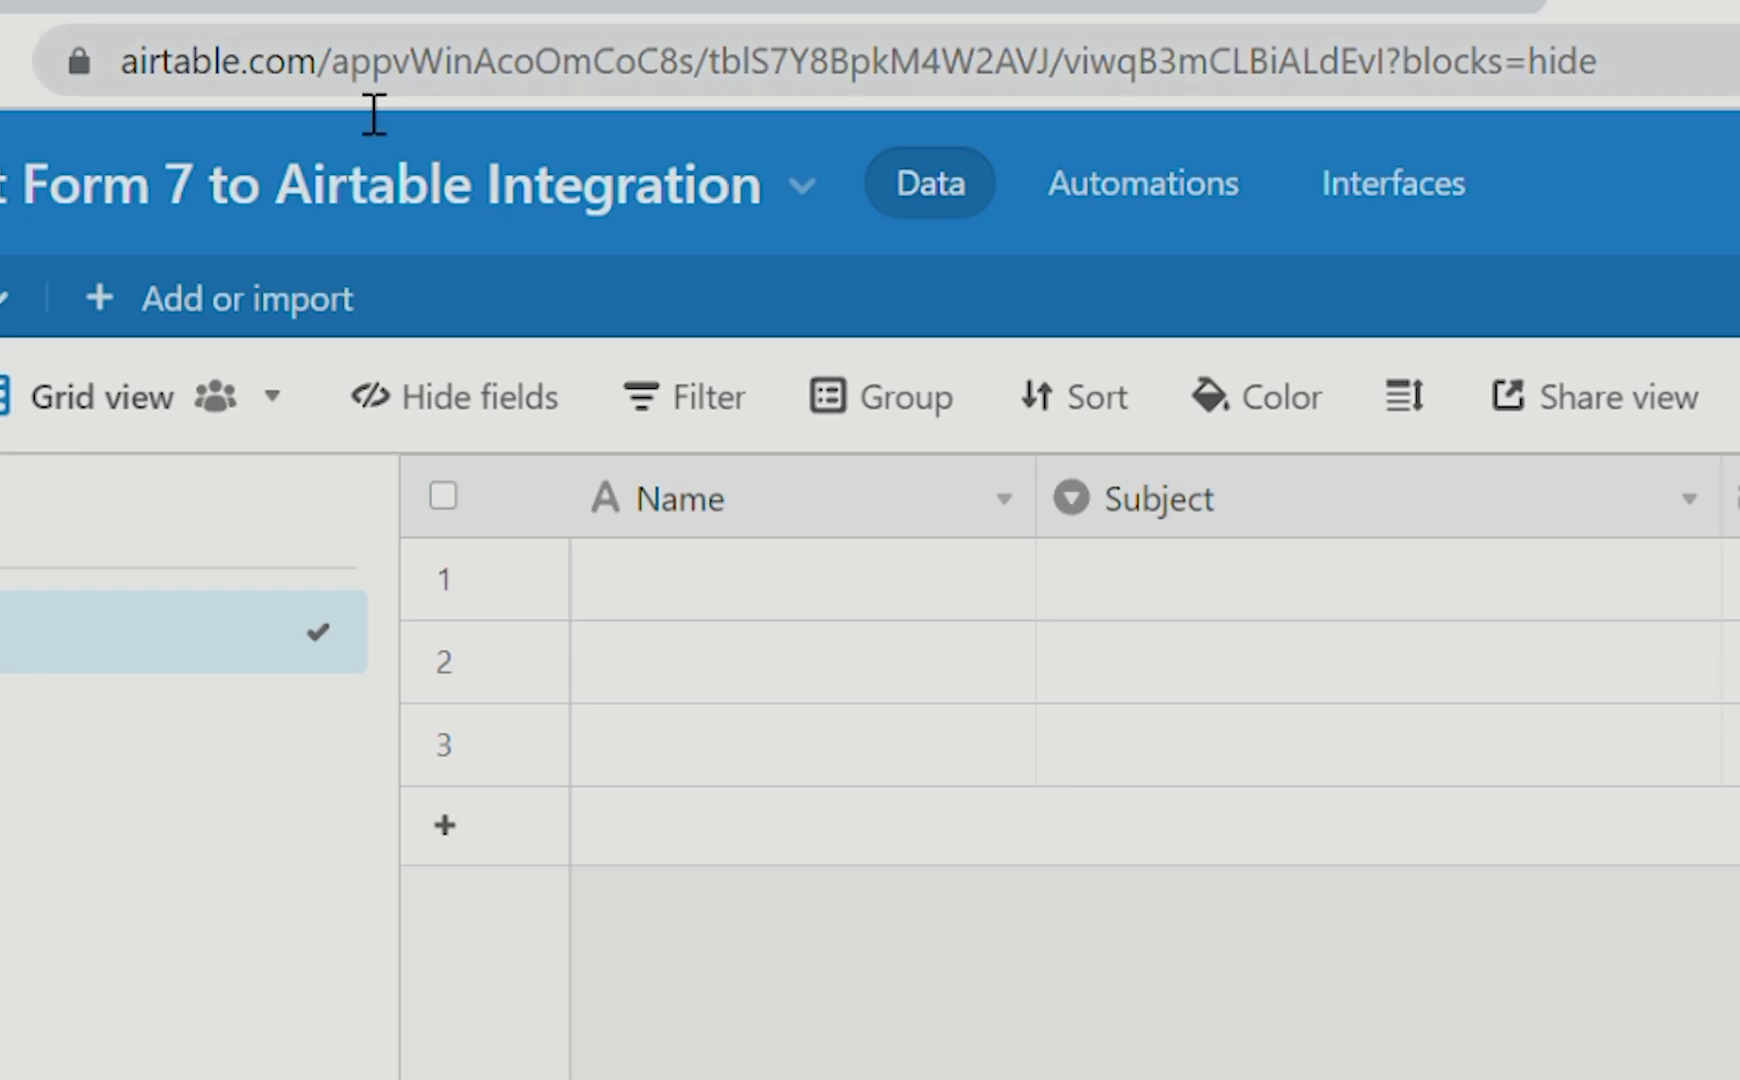
Copy the Answers table's web address from the browser address bar
click(256, 75)
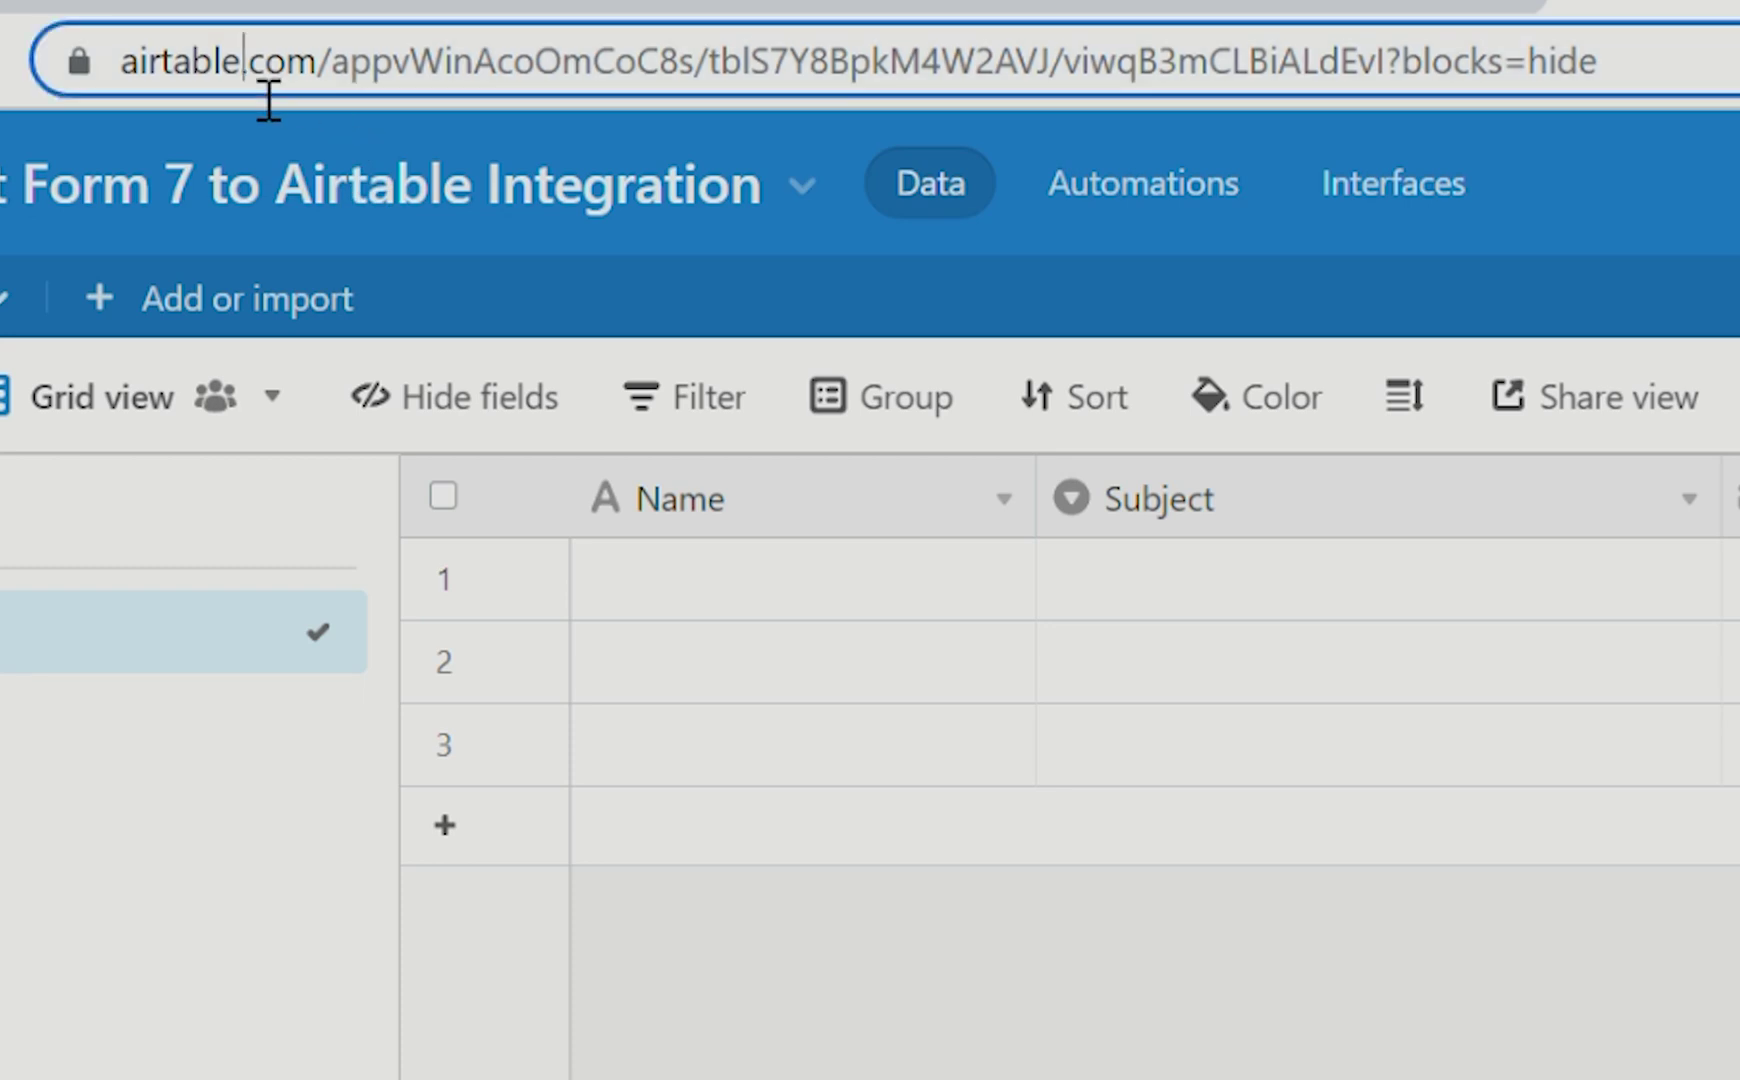
click(245, 63)
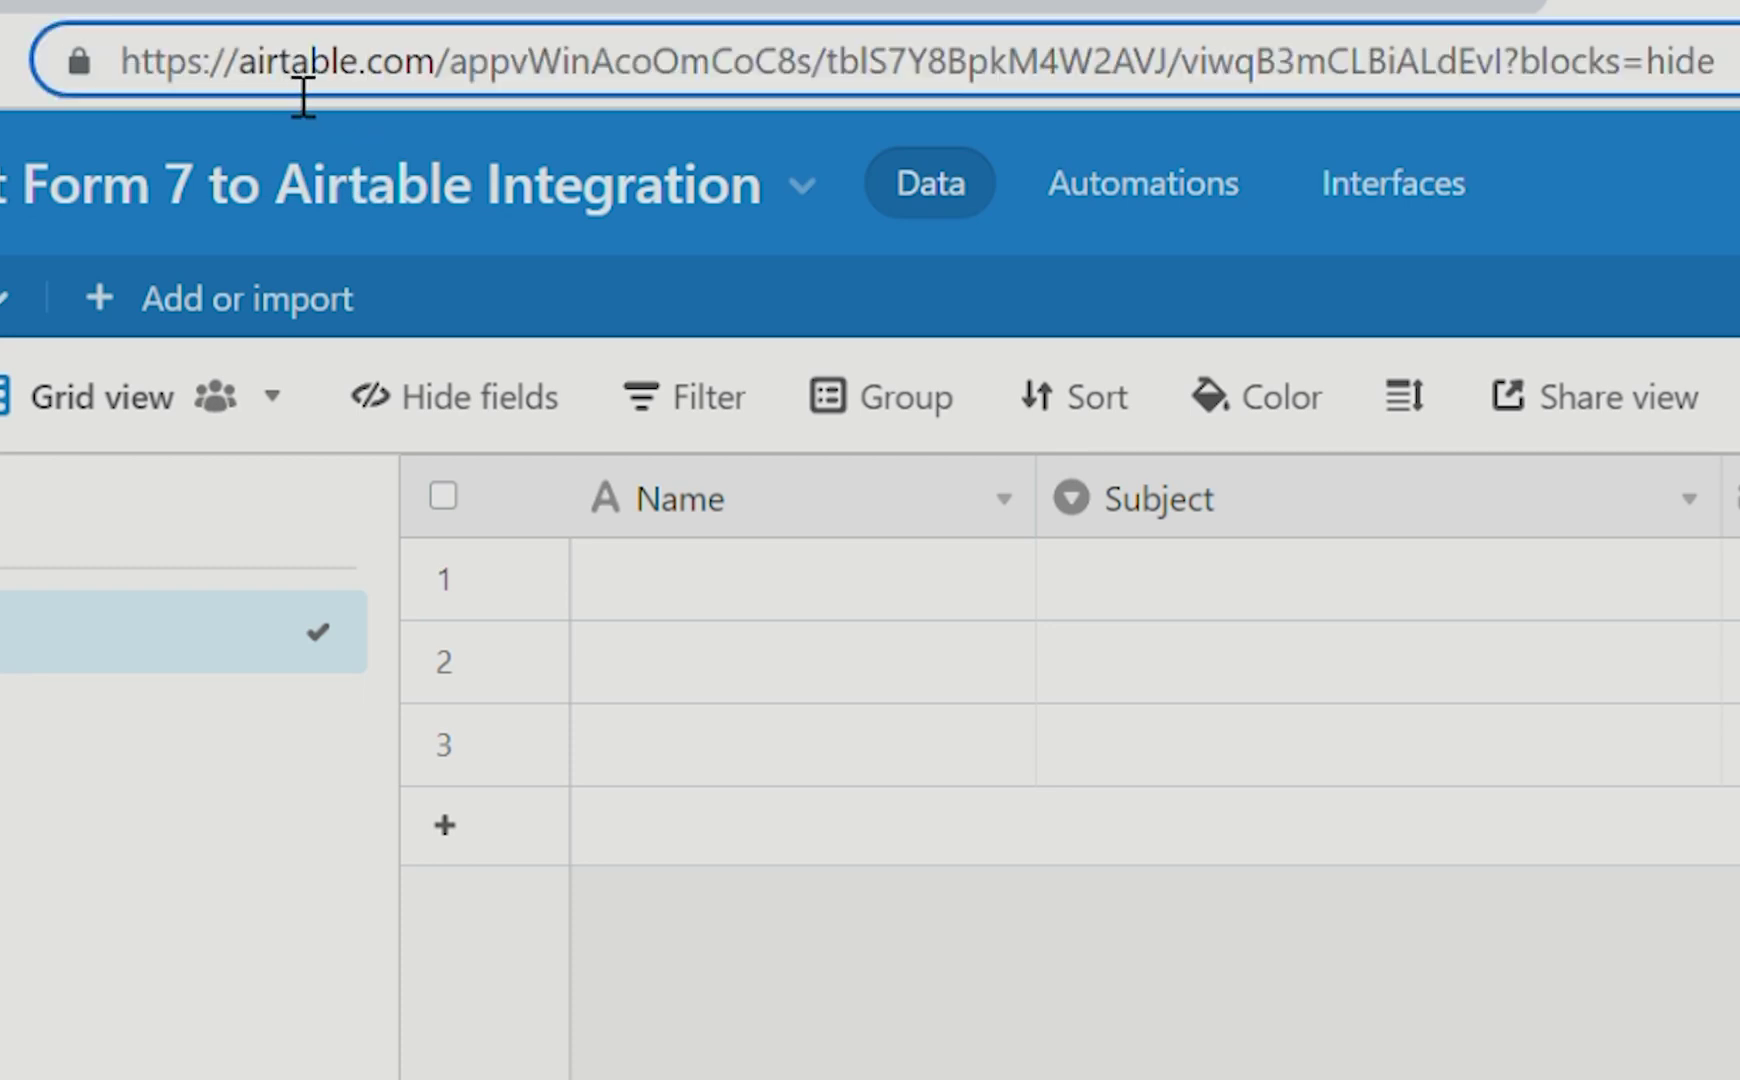
key(ctrl+a)
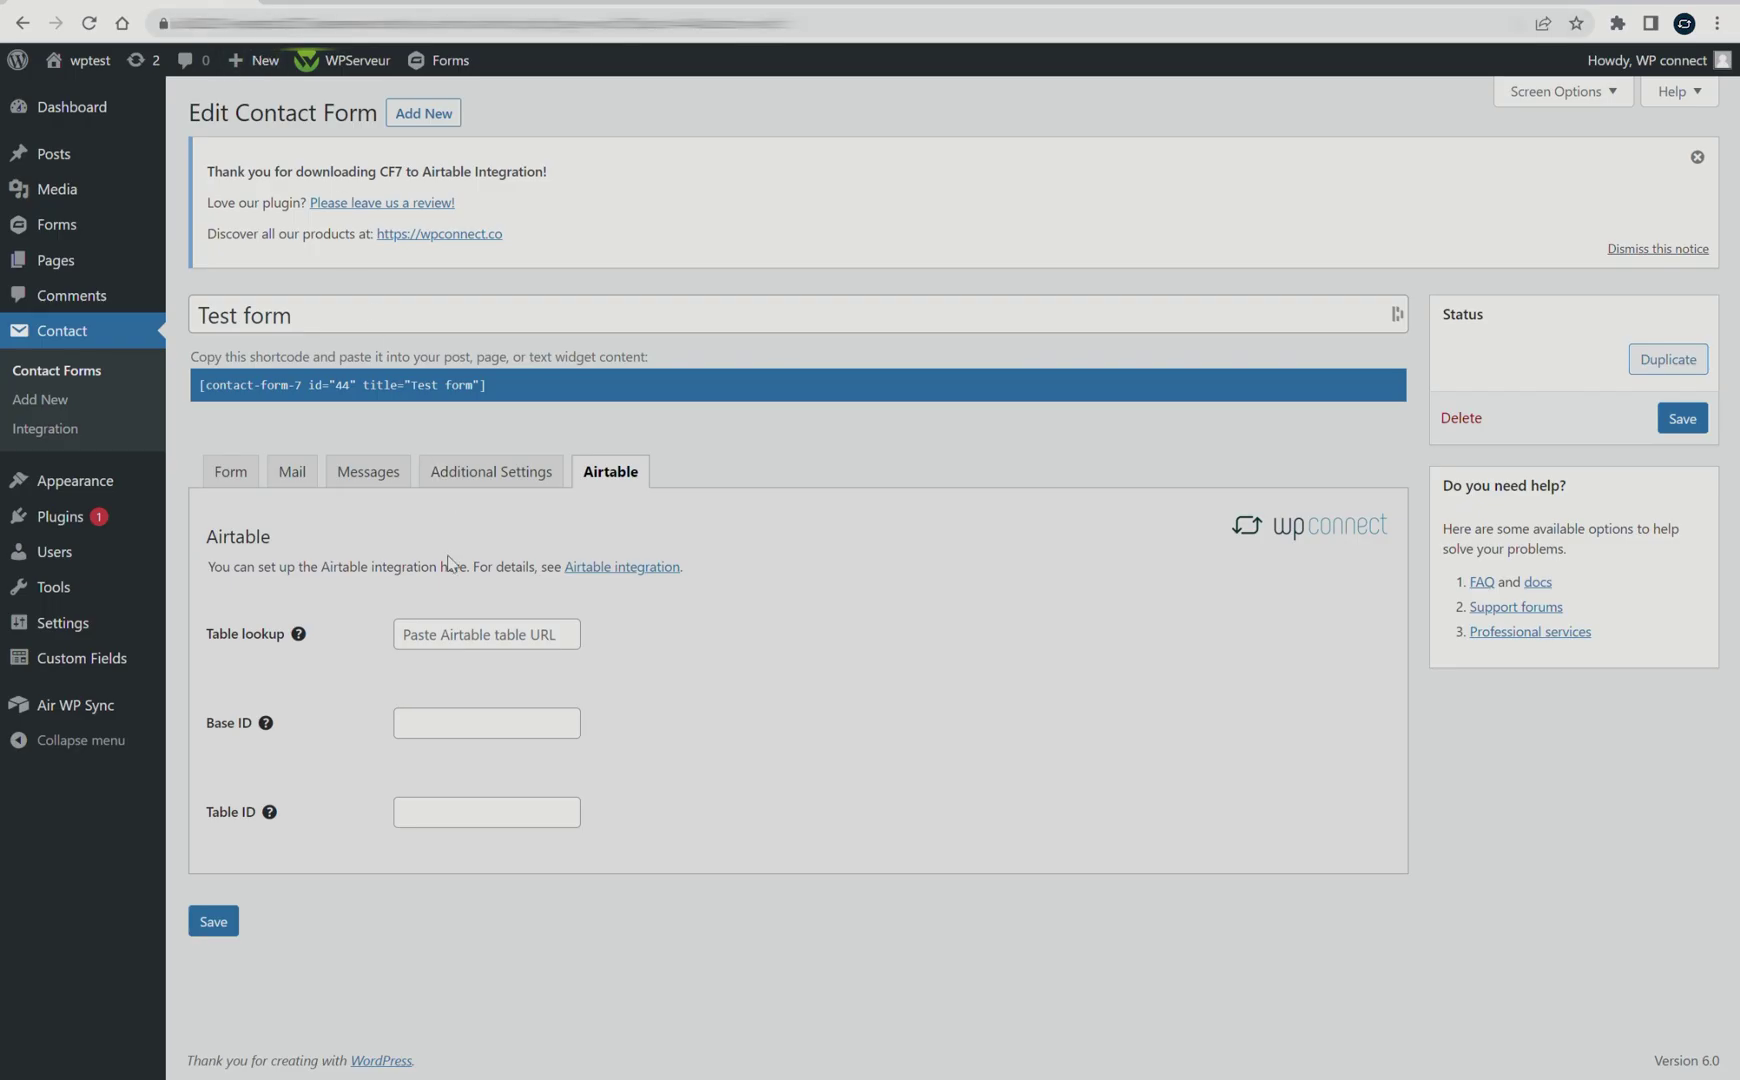
Paste the Airtable table URL into Table lookup so Base and Table IDs fill, then save
click(448, 638)
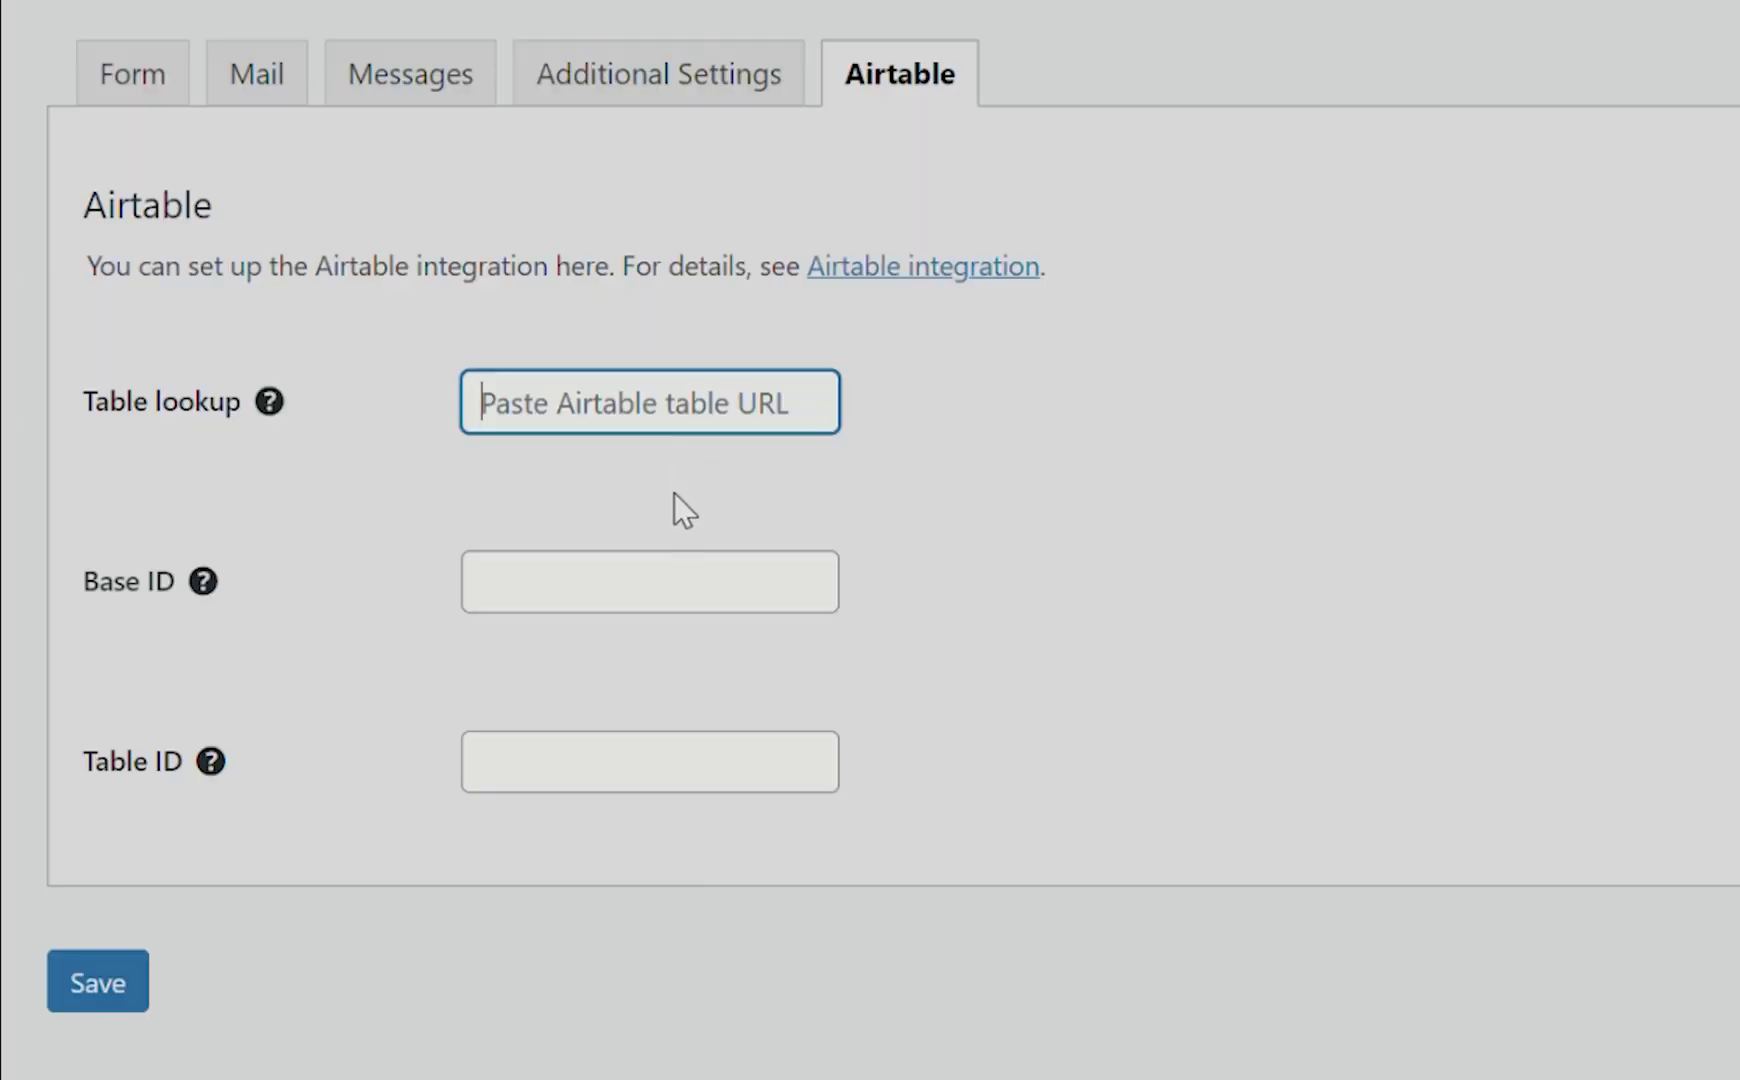
key(ctrl+v)
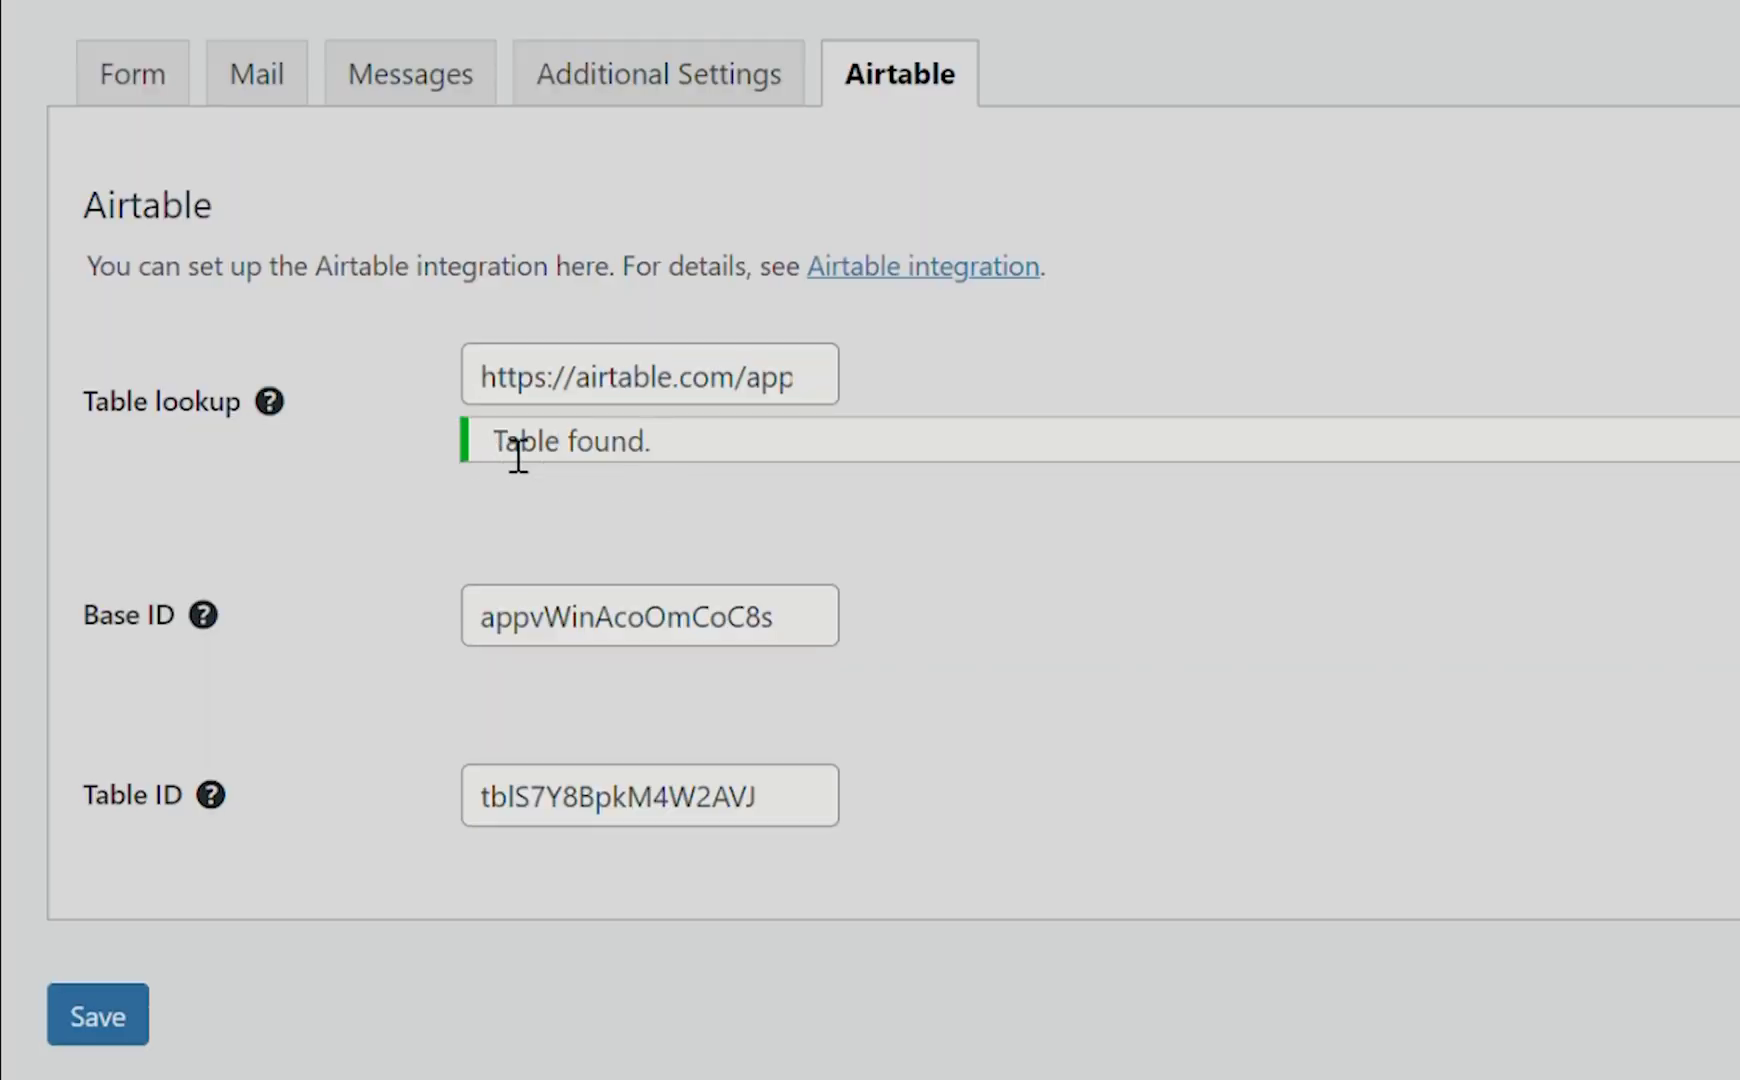
drag(495, 440, 667, 459)
click(676, 466)
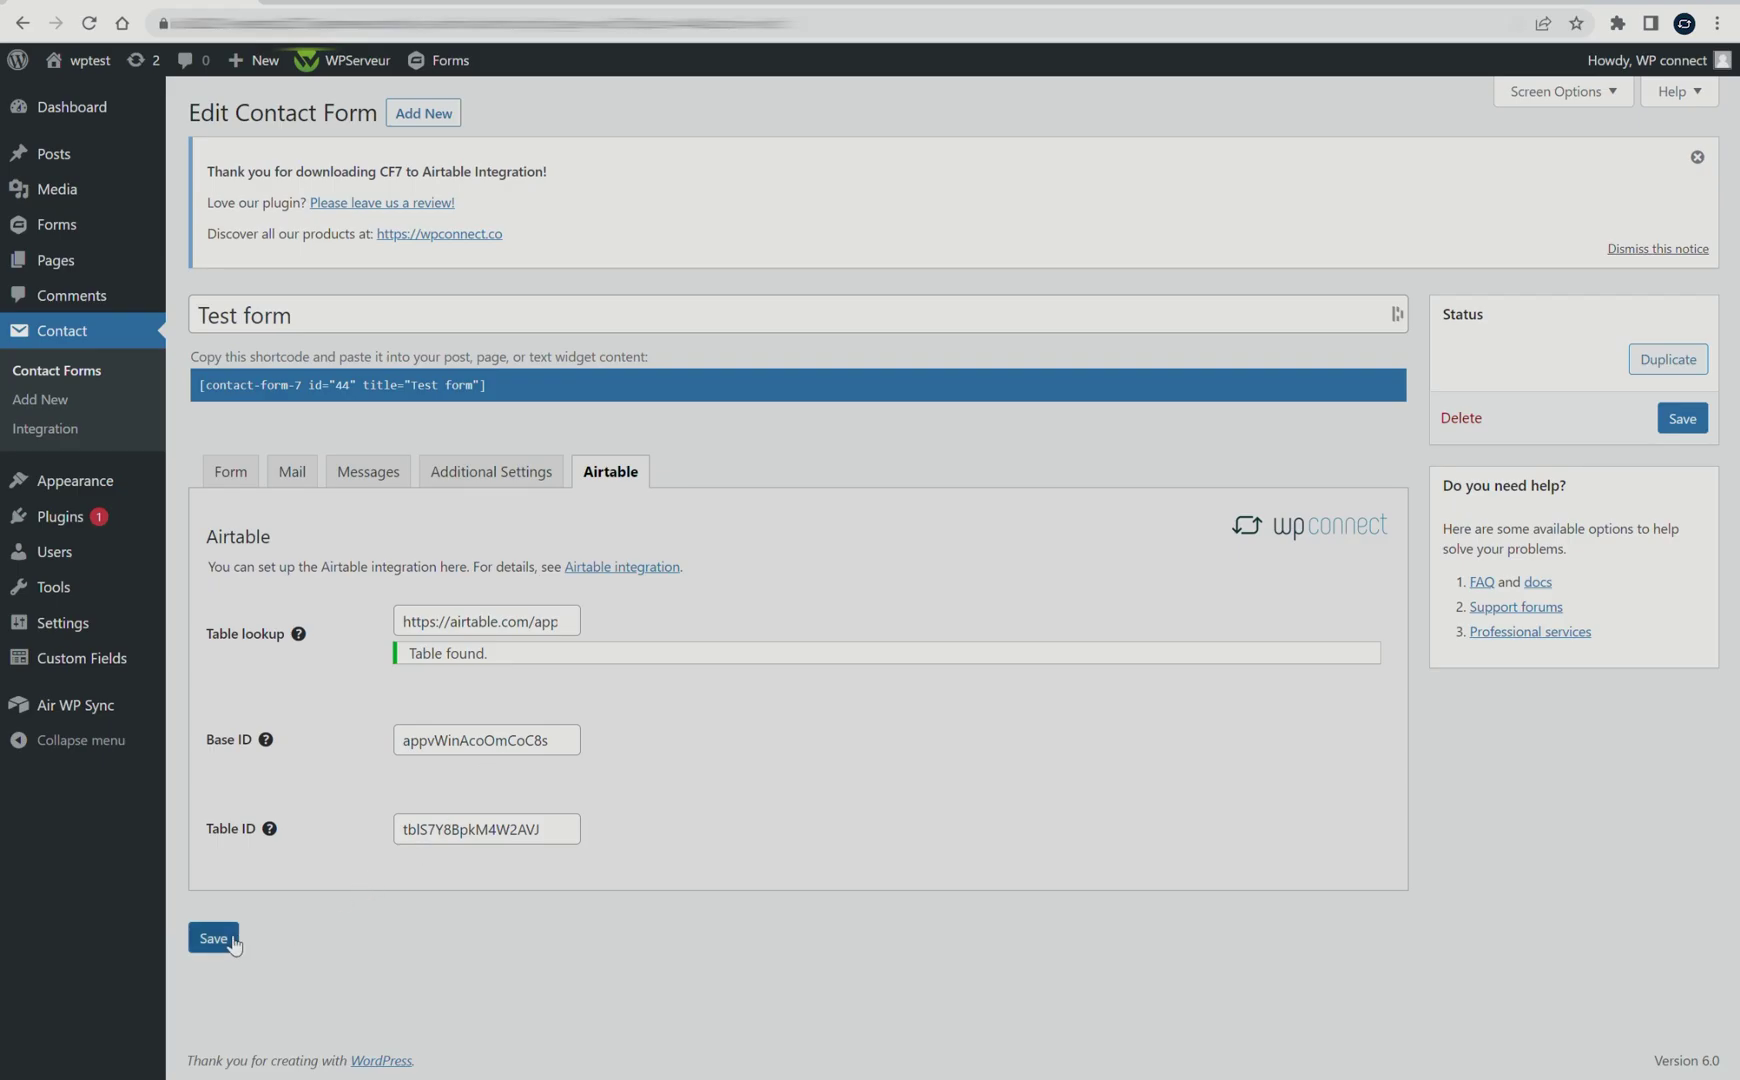
click(222, 942)
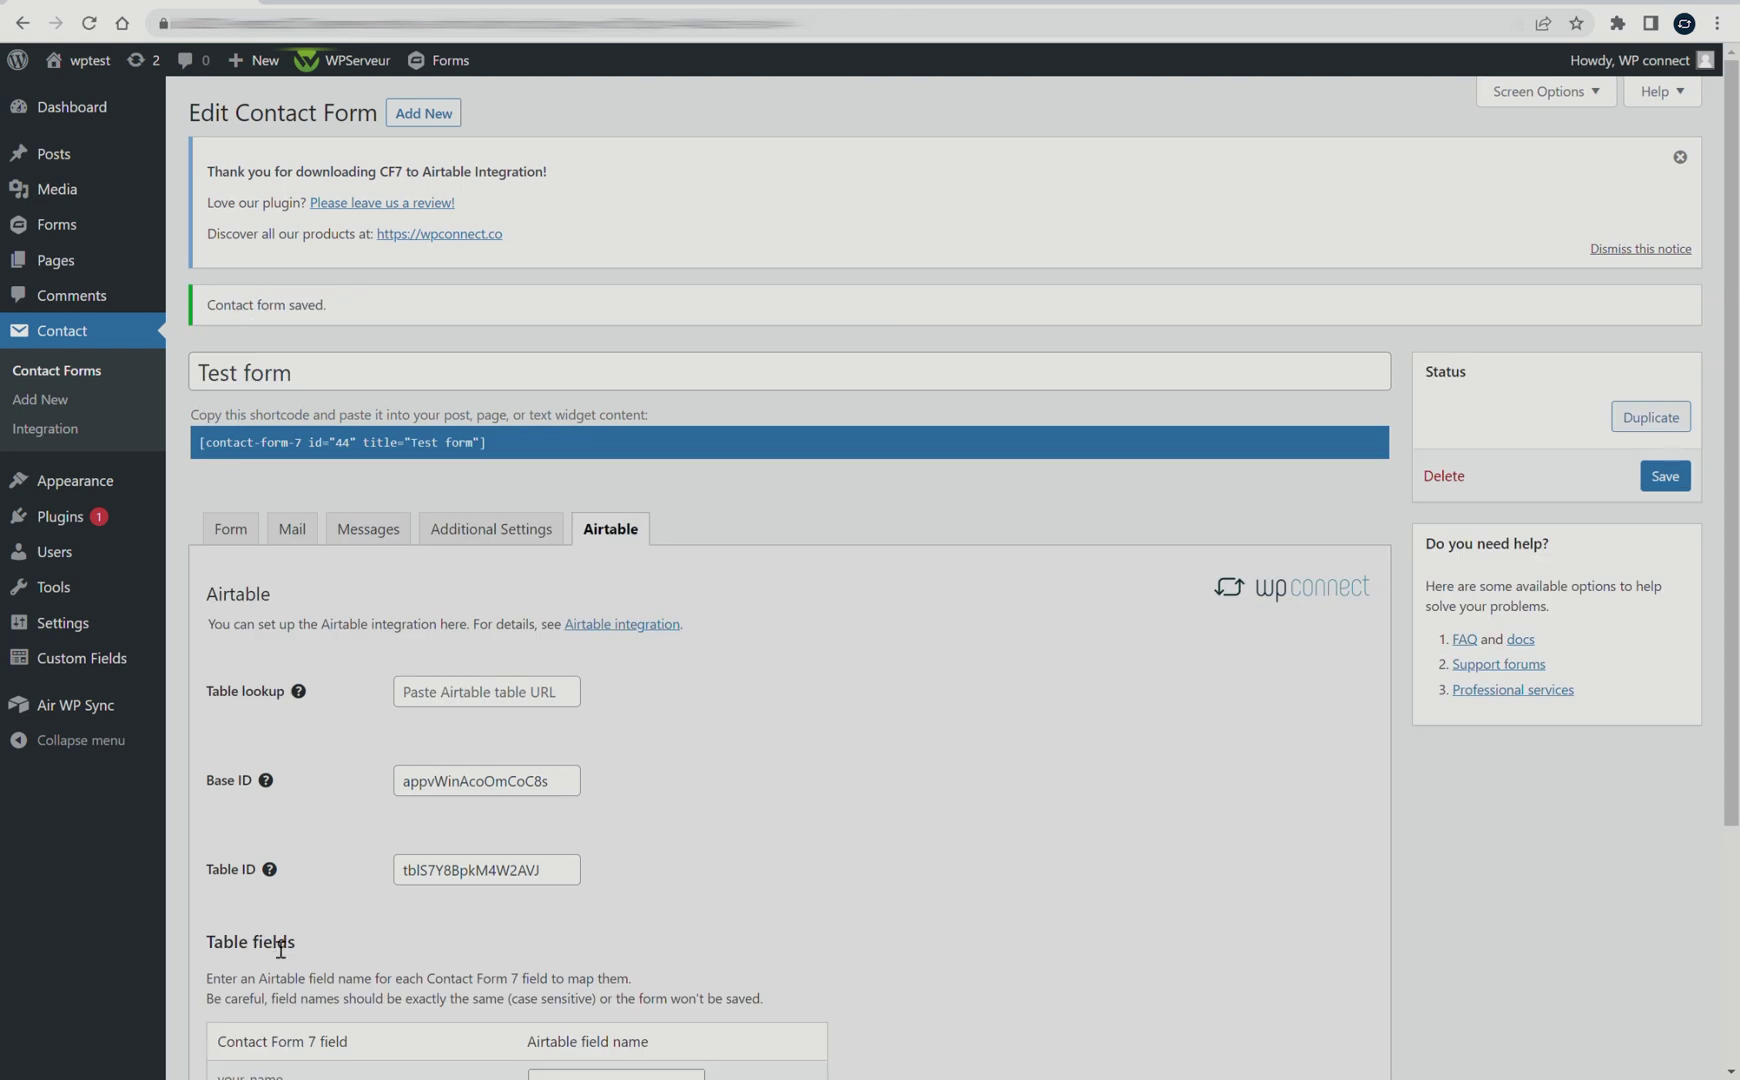
Map your-name, radio-167, your-email and your-message to Airtable's Name, Subject, Email, Message and save
scroll(340, 880, down, 3)
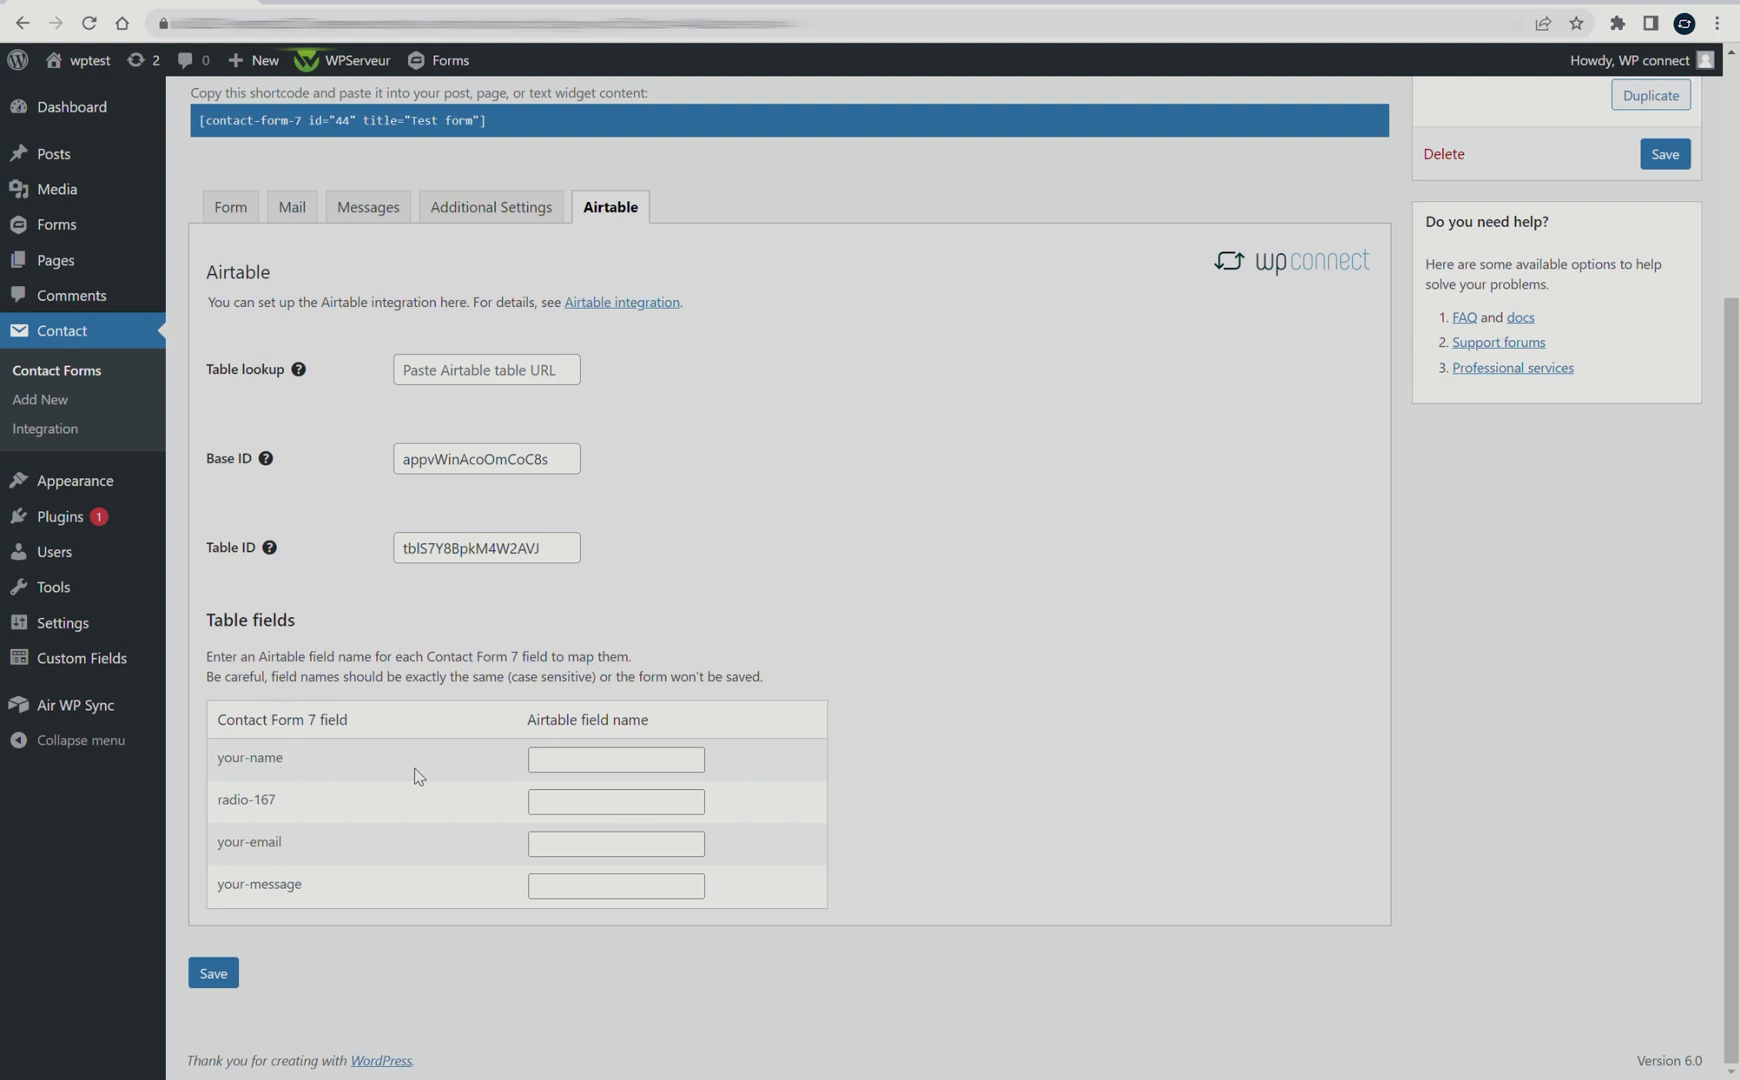
click(578, 773)
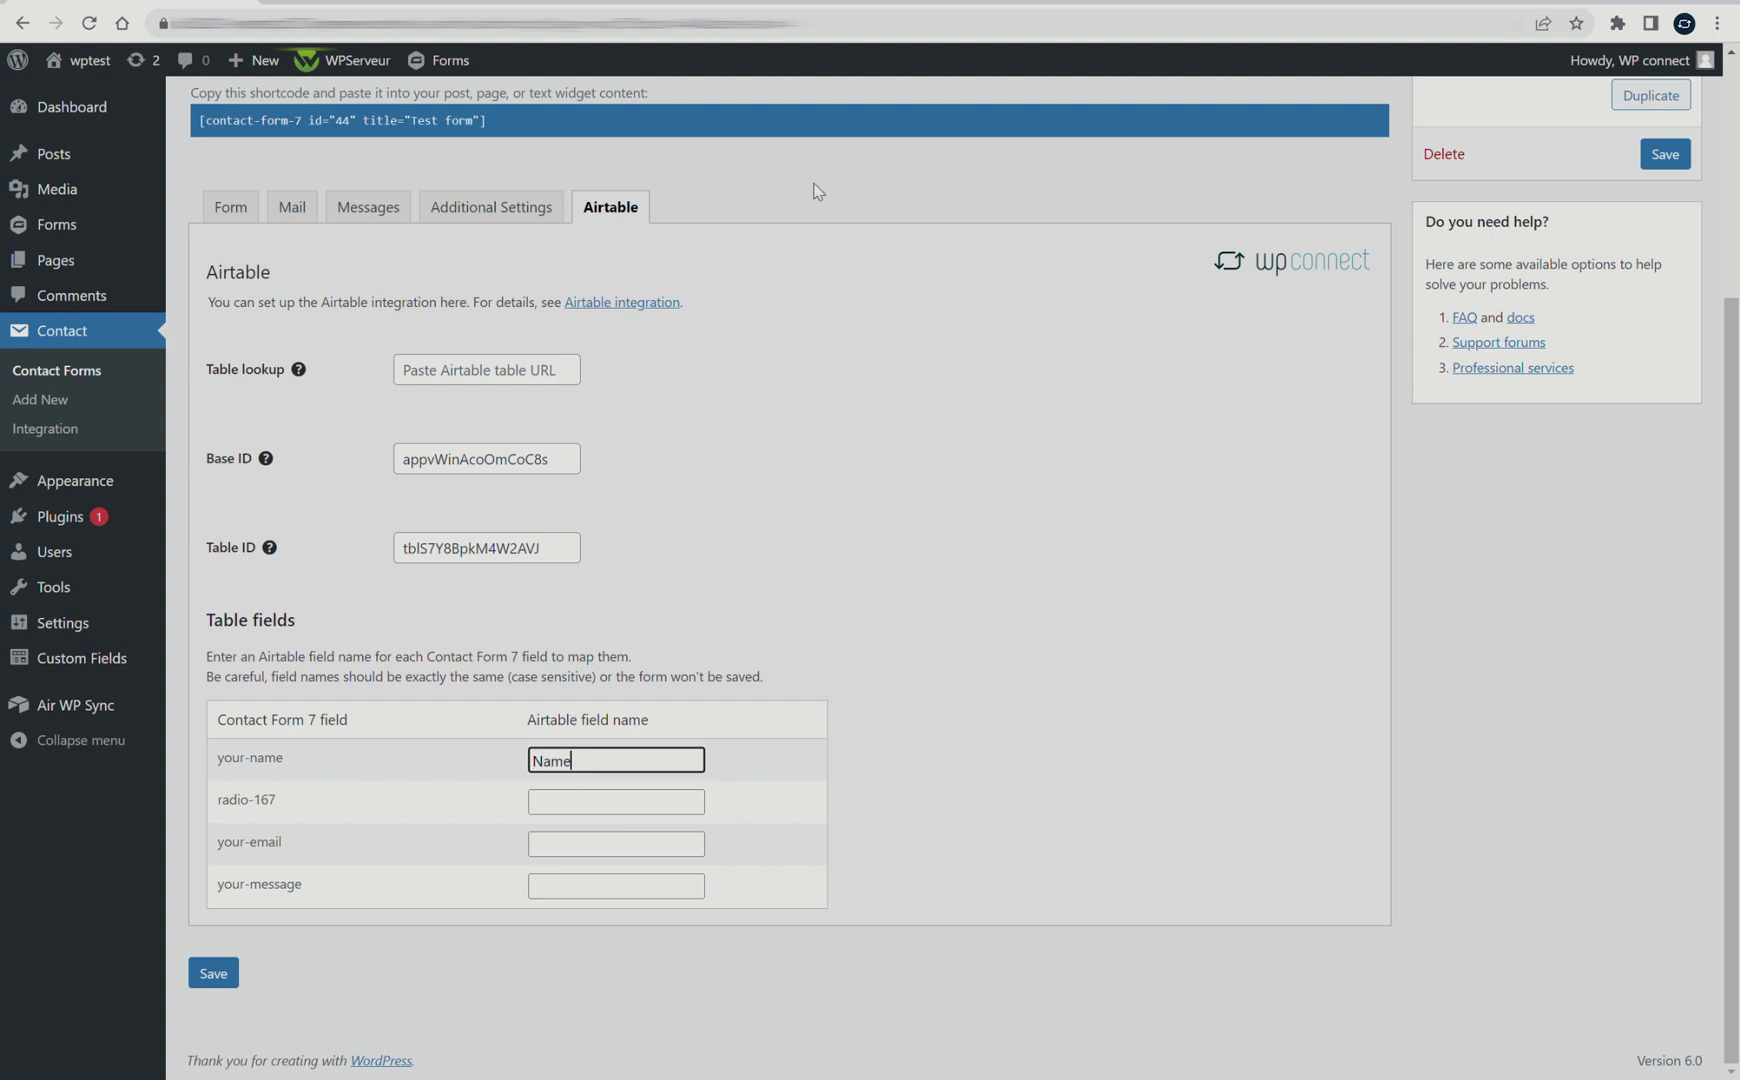
click(815, 4)
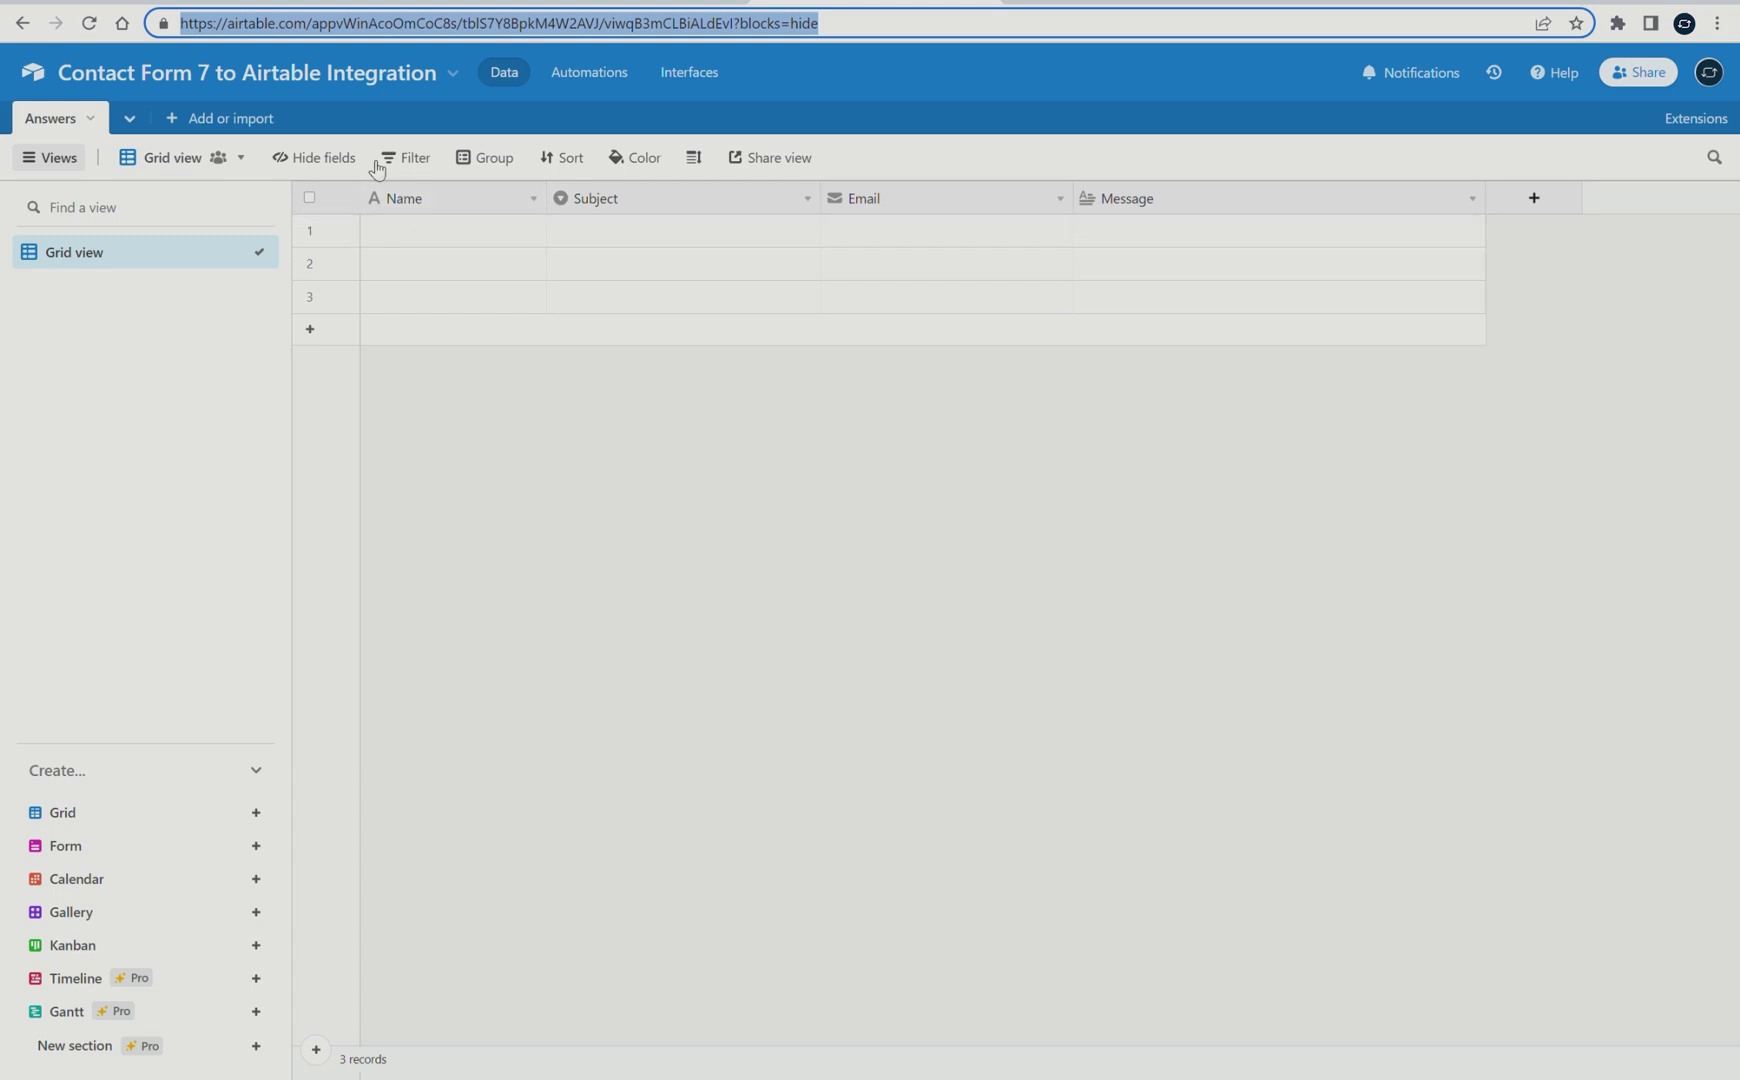
click(200, 3)
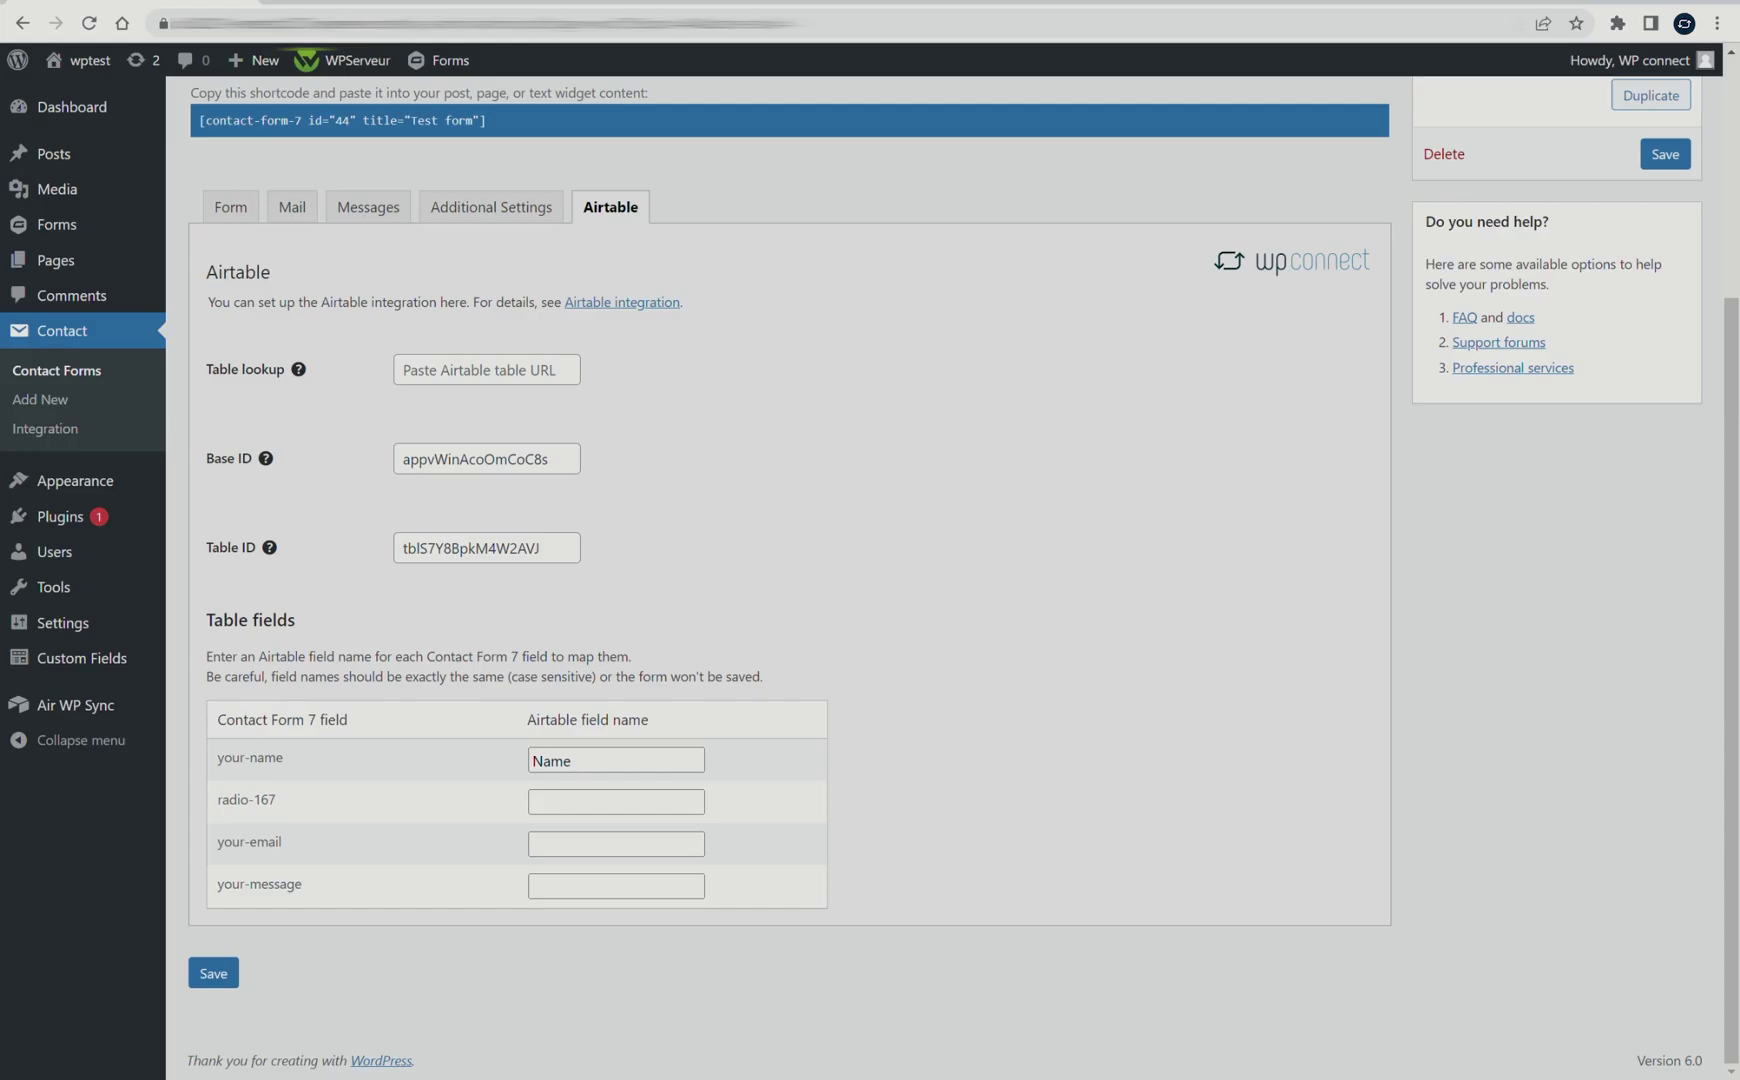
click(568, 803)
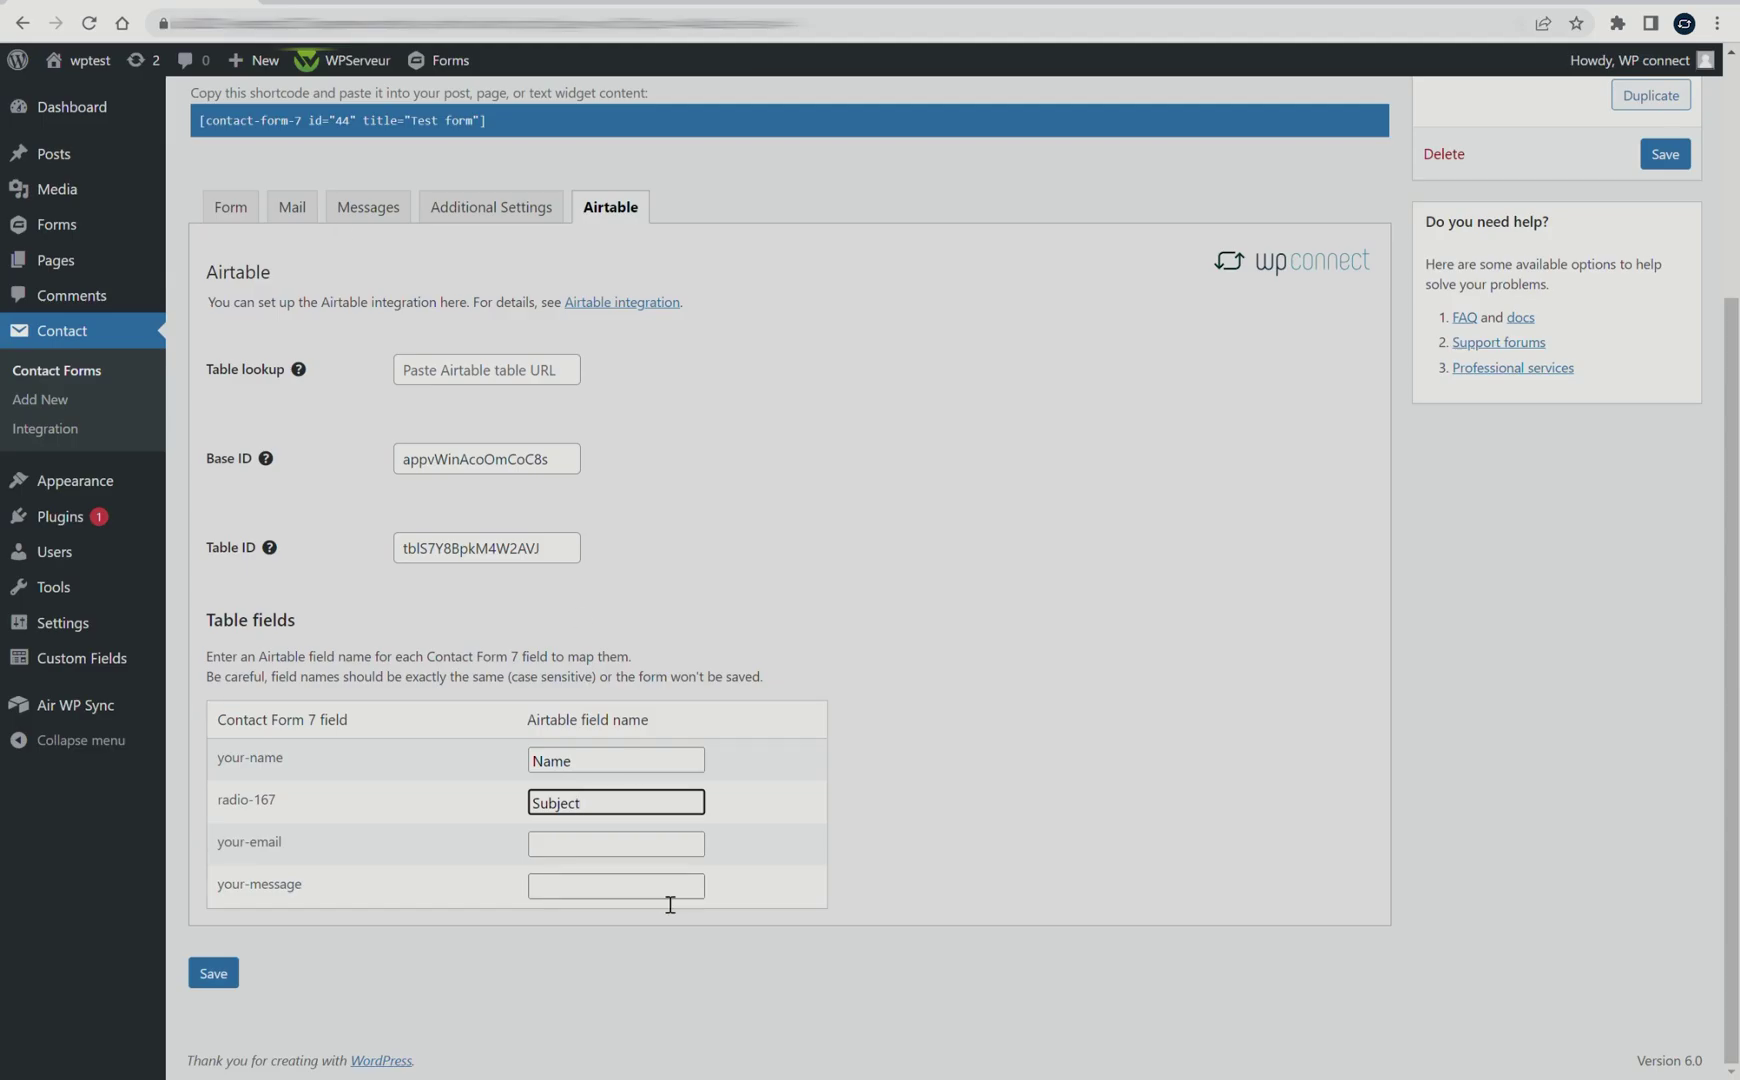
click(578, 849)
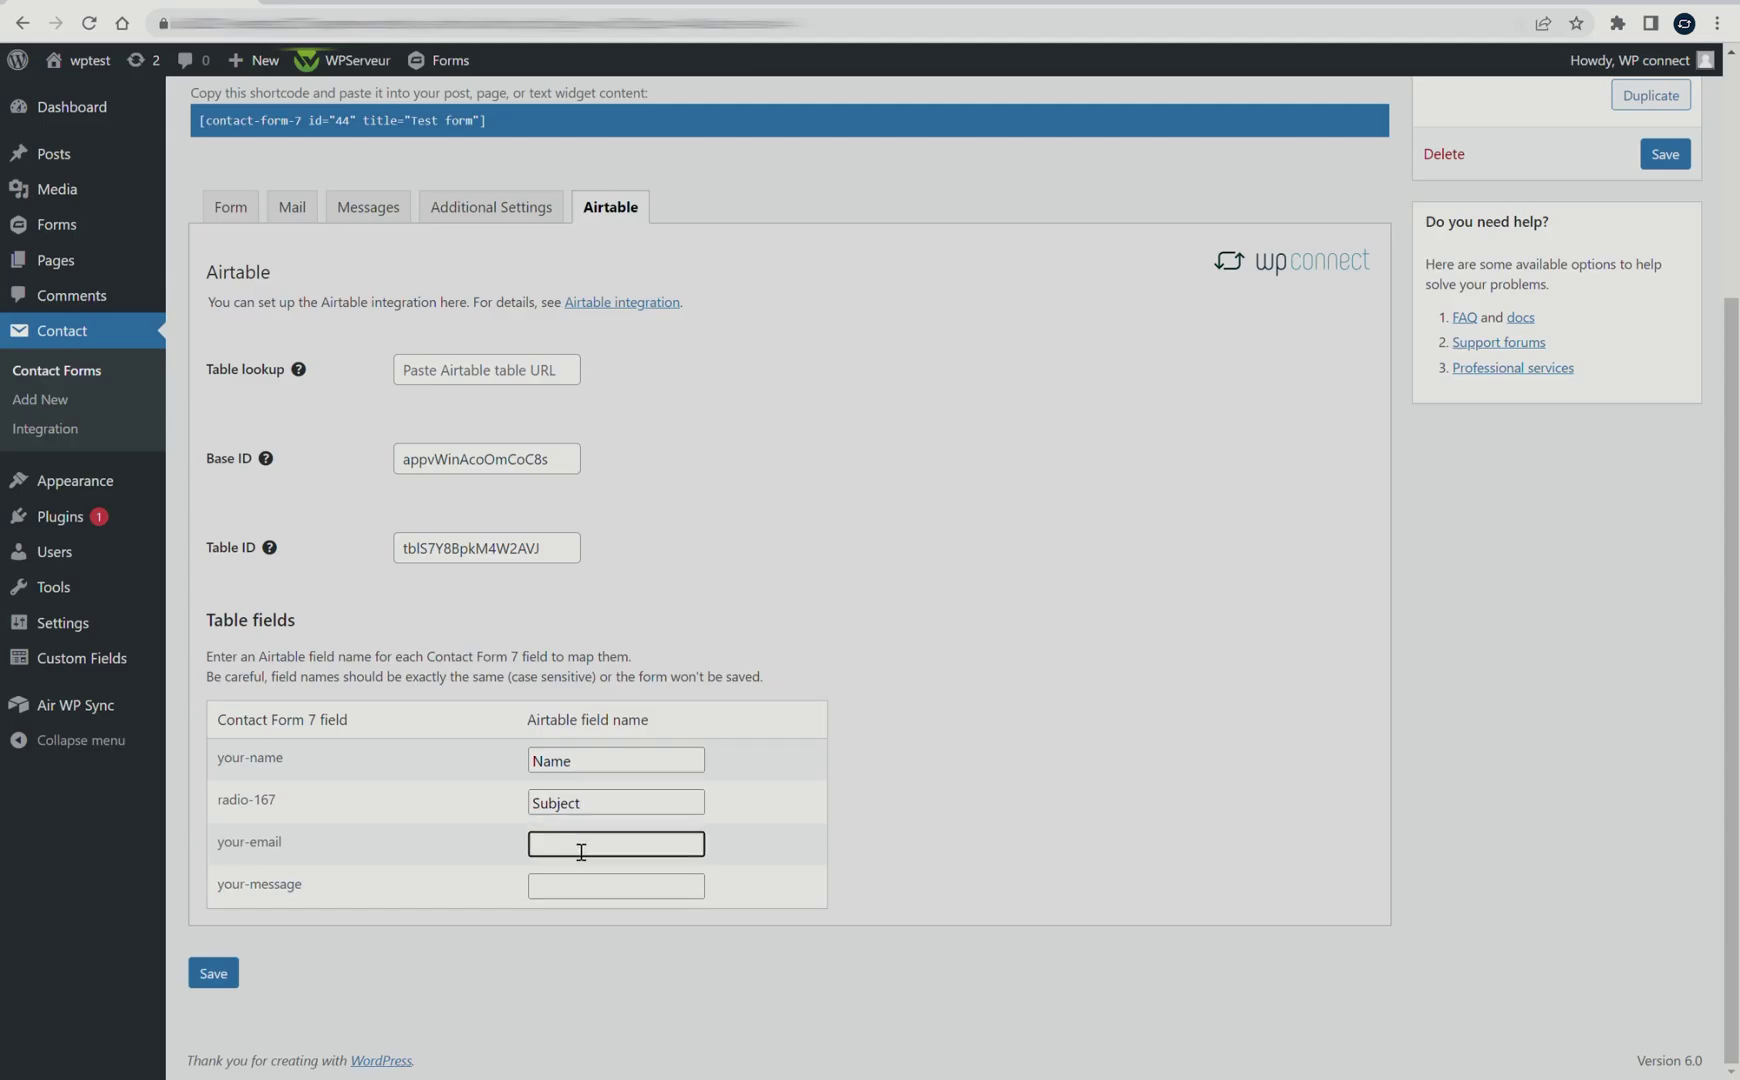
text(Email)
click(570, 890)
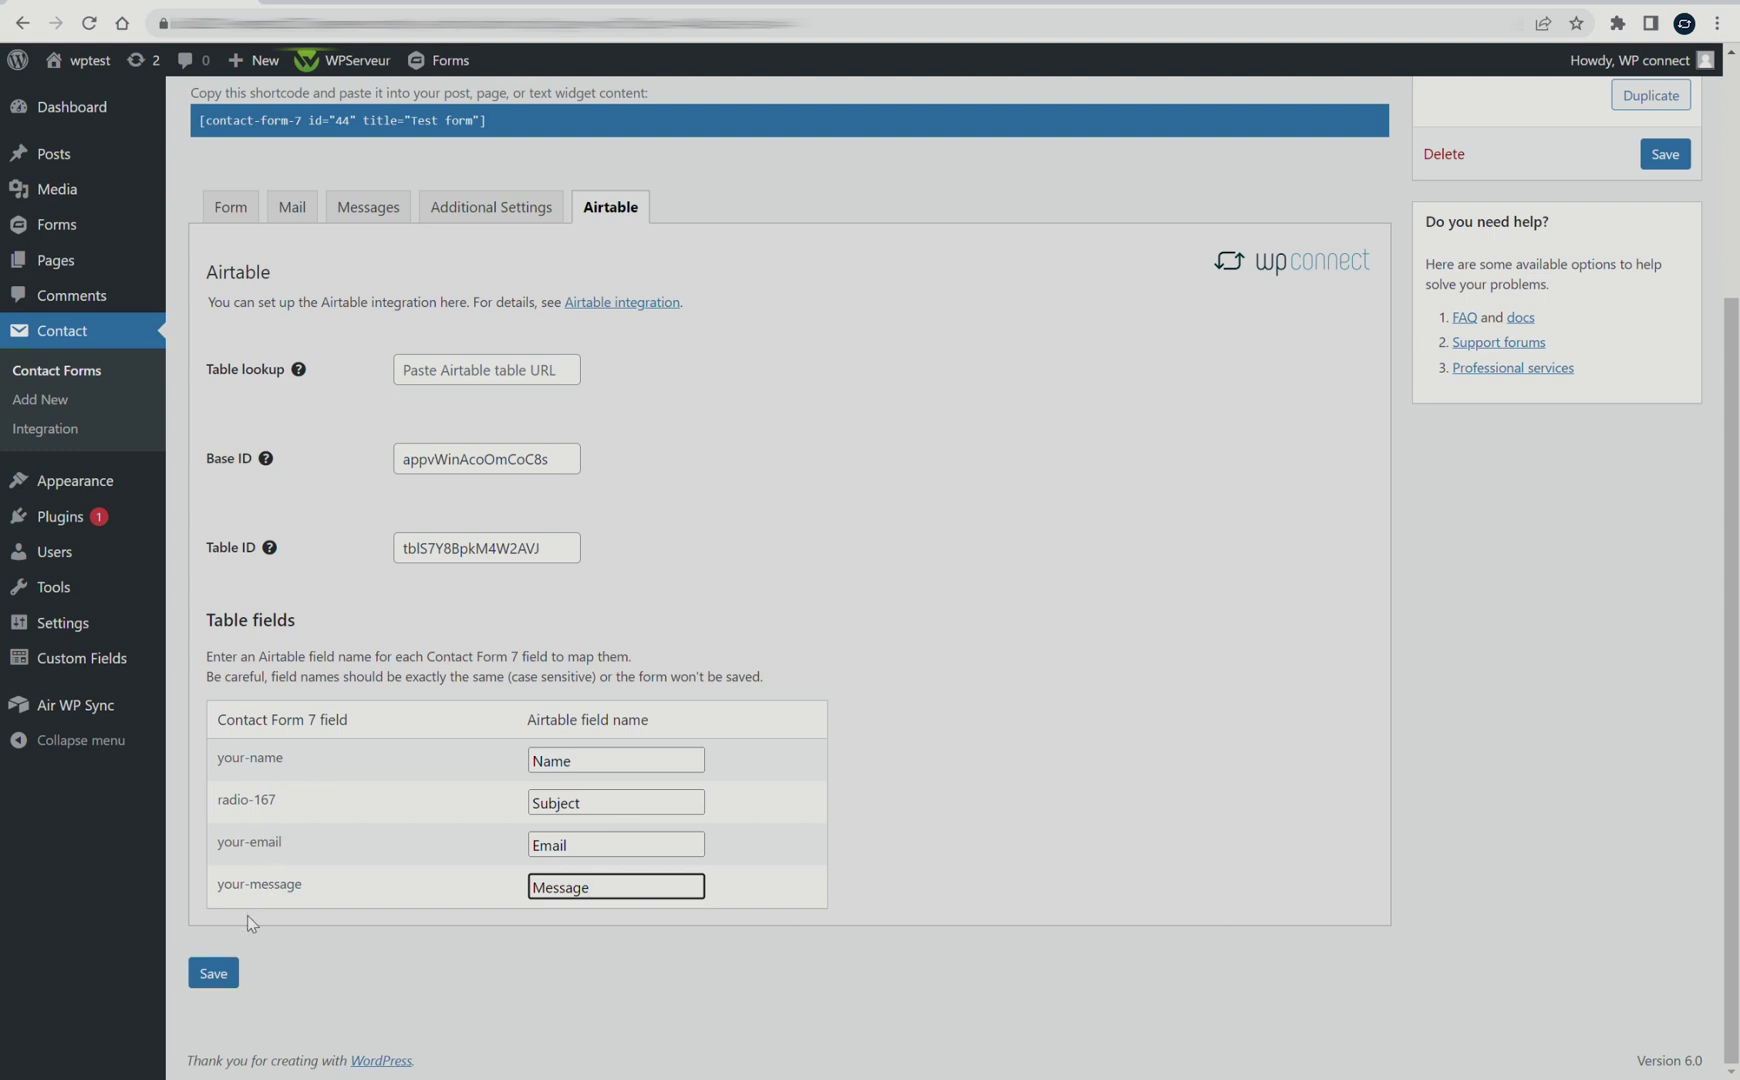
click(224, 975)
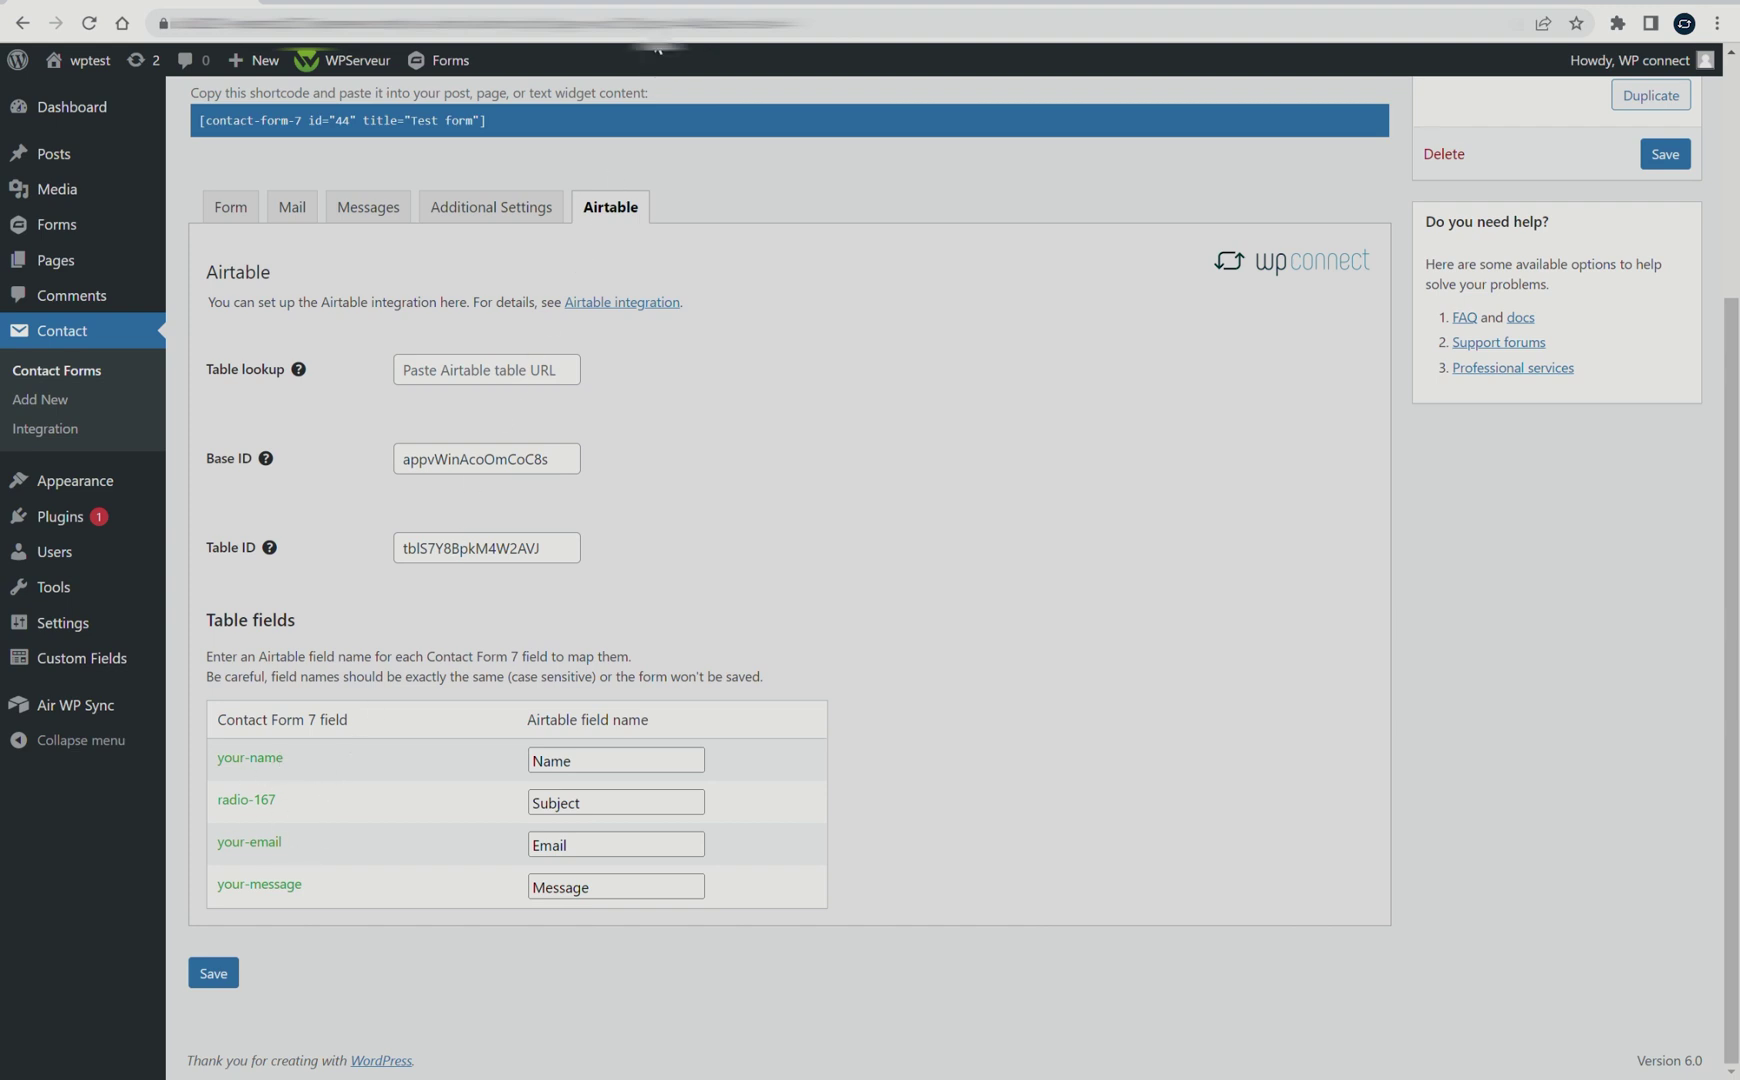
key(ctrl+Tab)
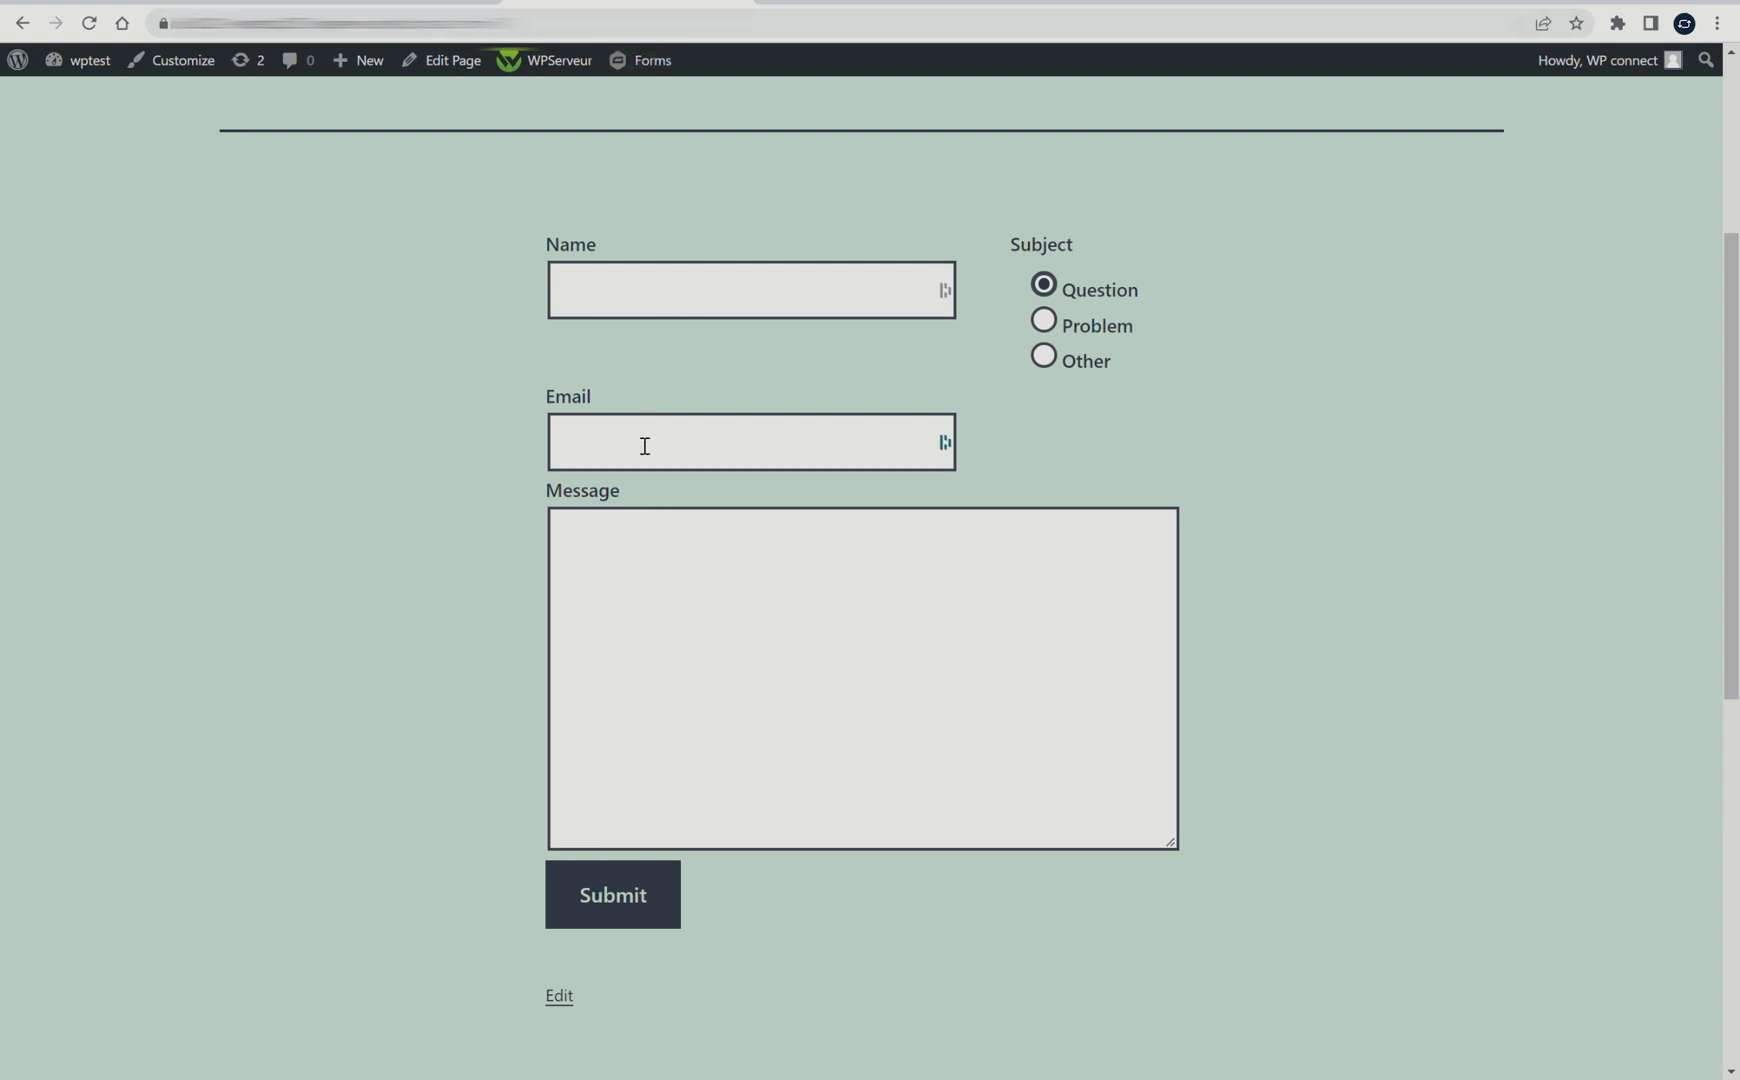
Fill the live form with a test name, Problem subject, an e-mail and 'Hi', then submit
click(616, 308)
text(Jack)
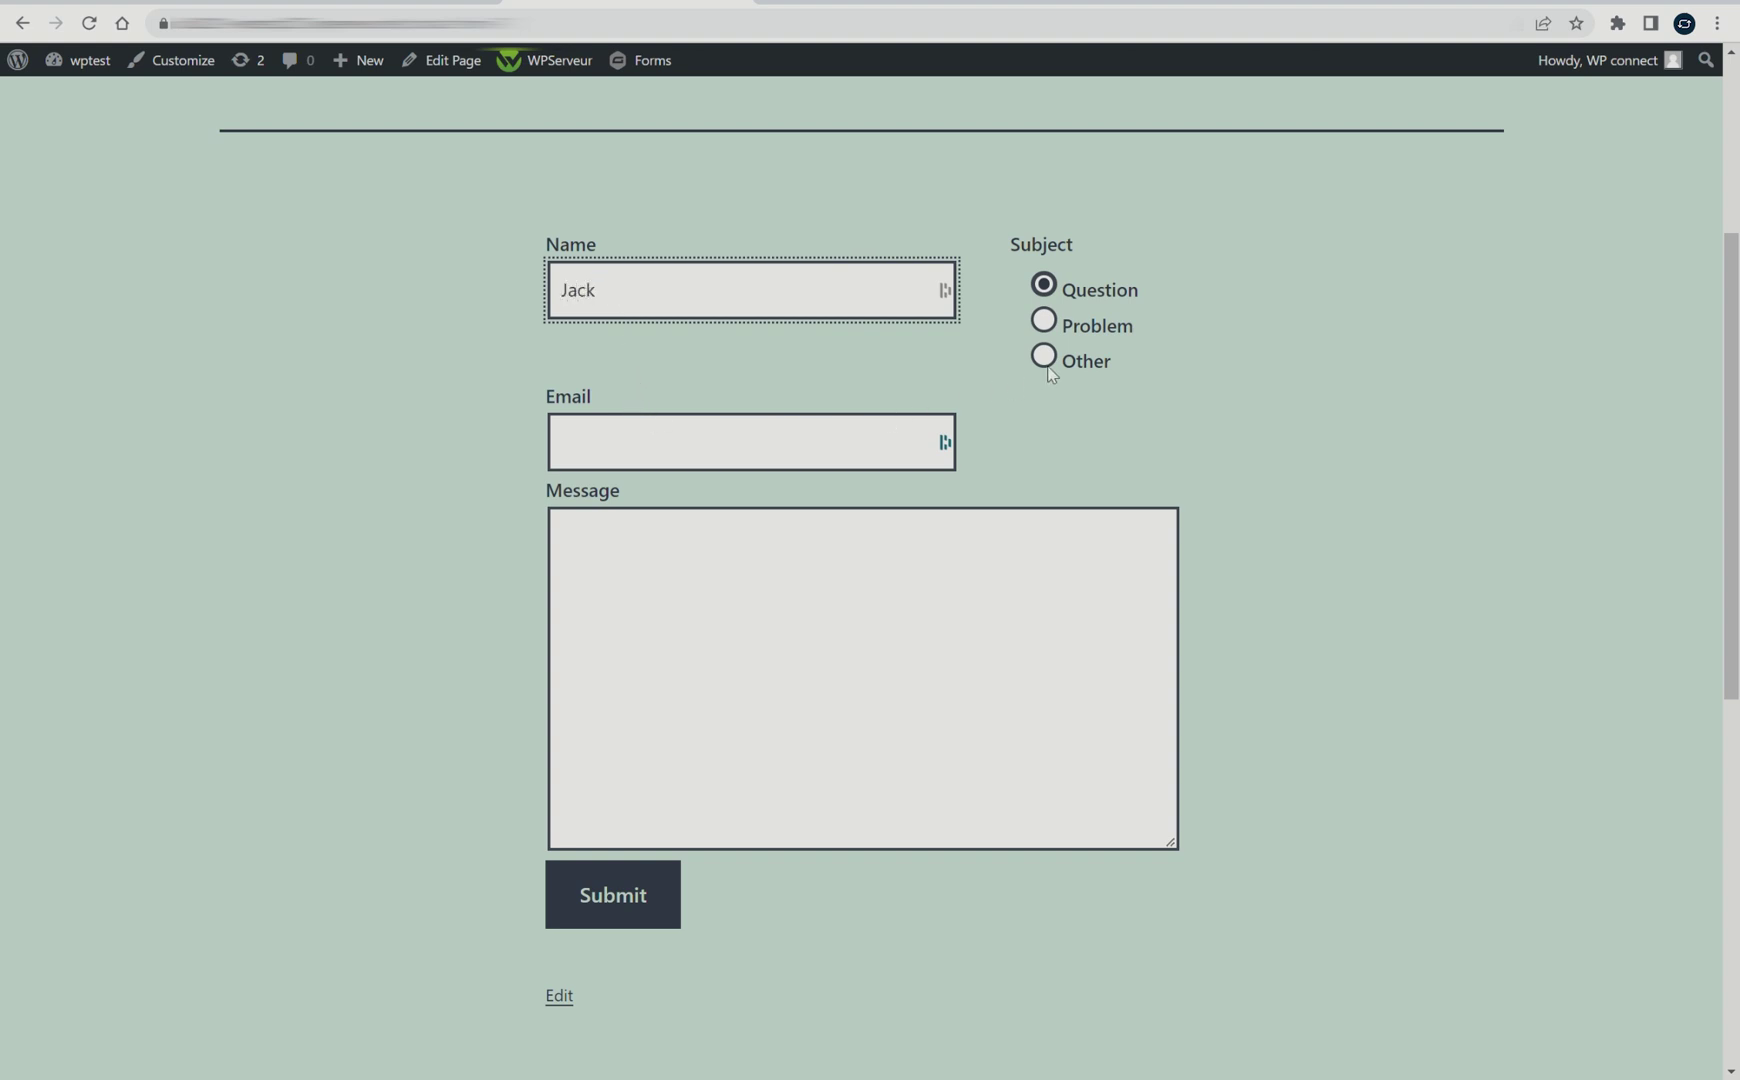
click(1045, 322)
click(644, 437)
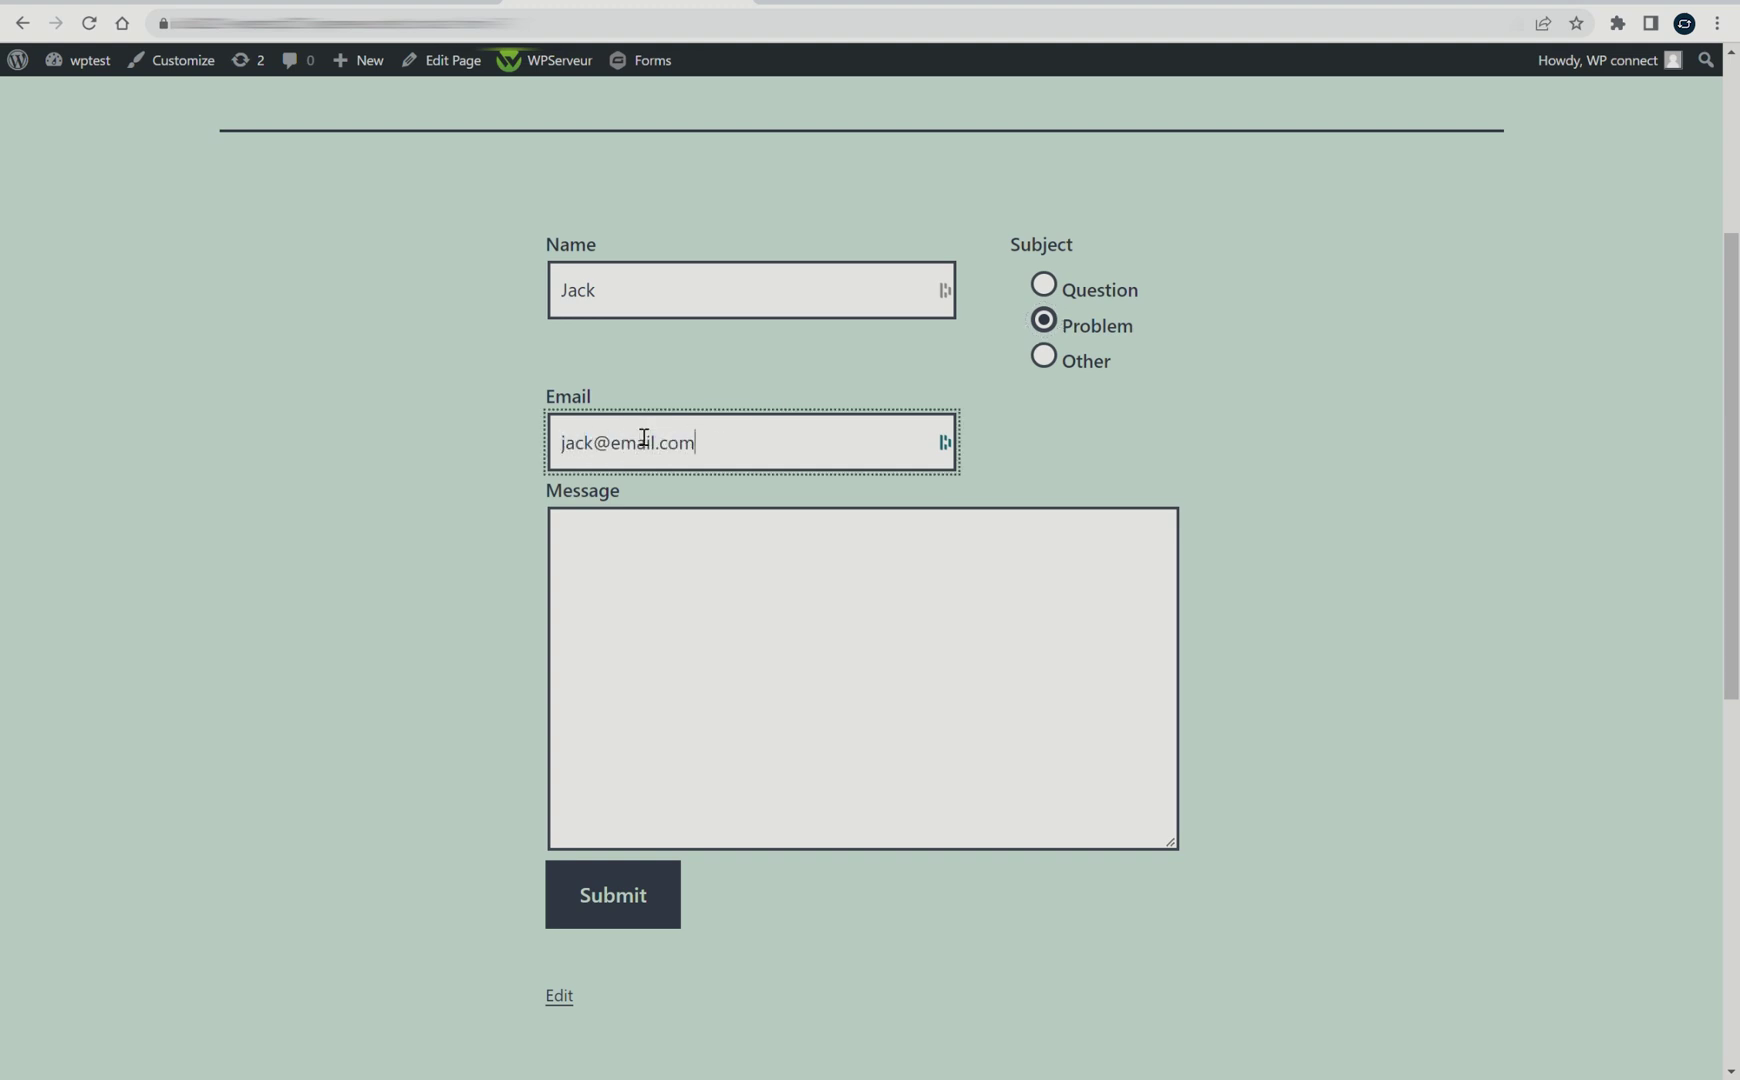
click(638, 537)
text(Hi, it's Jack!)
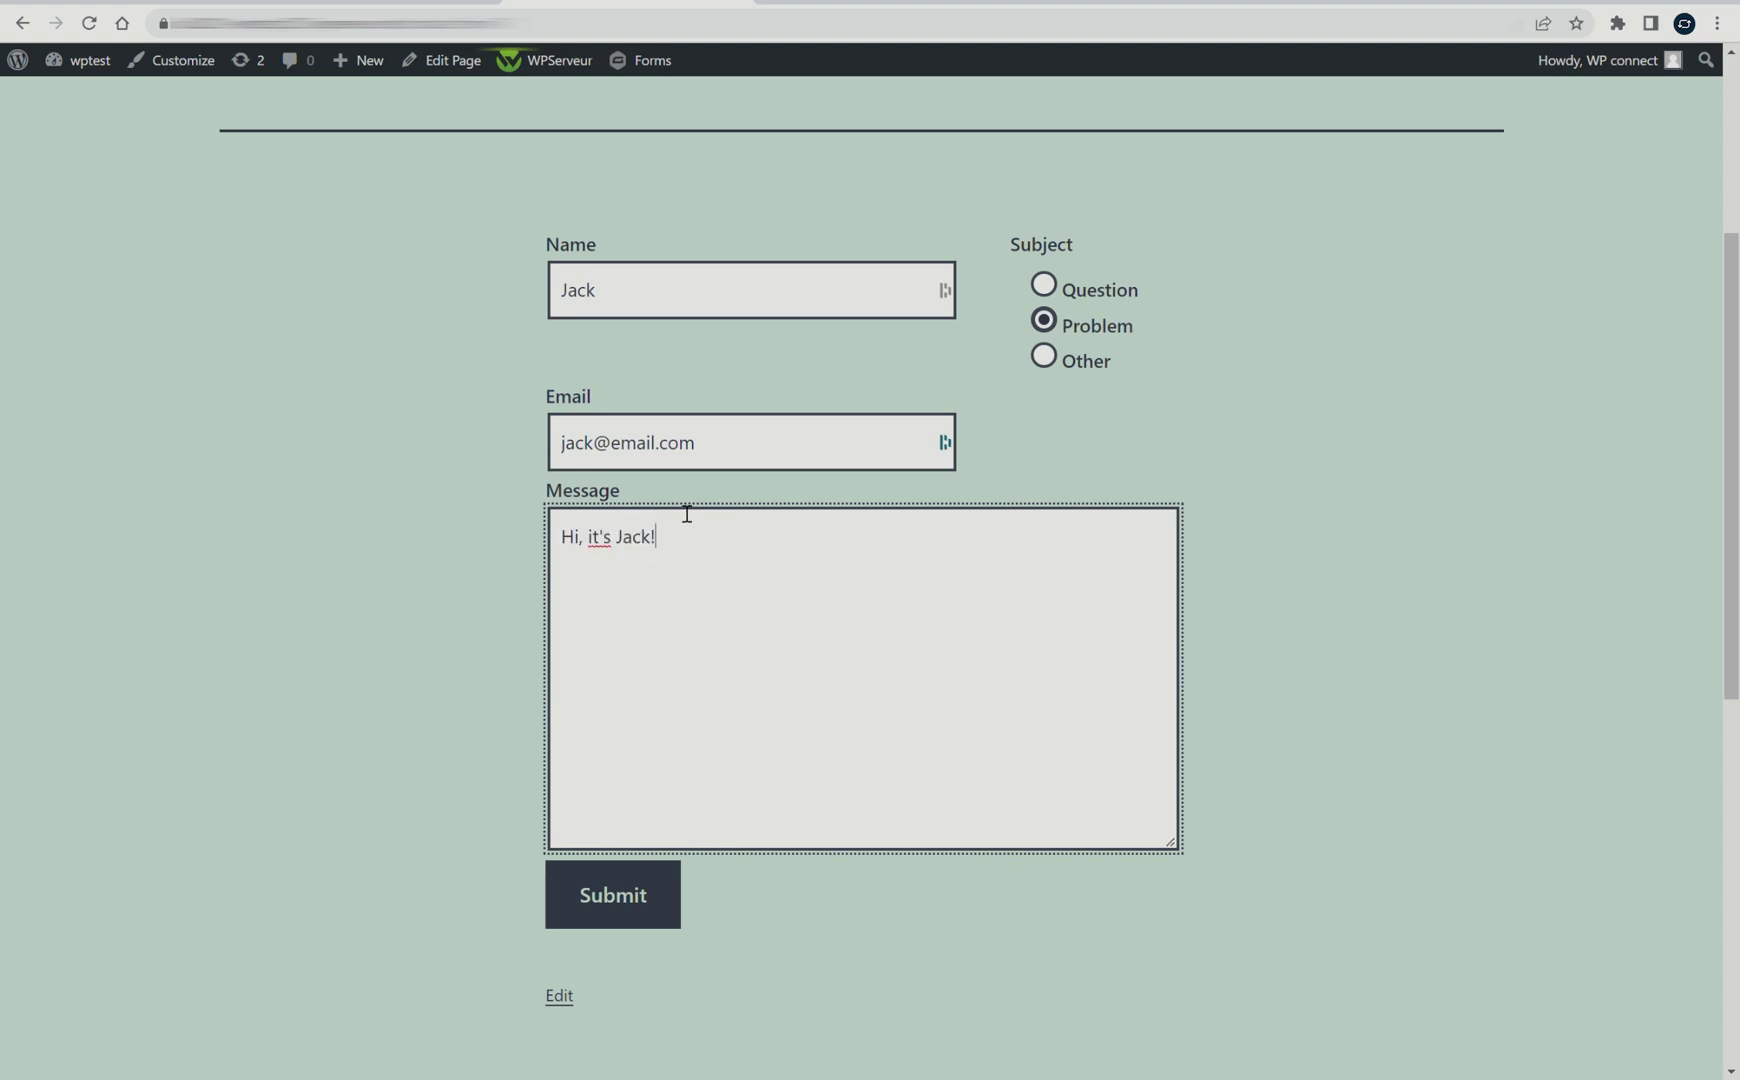
click(612, 903)
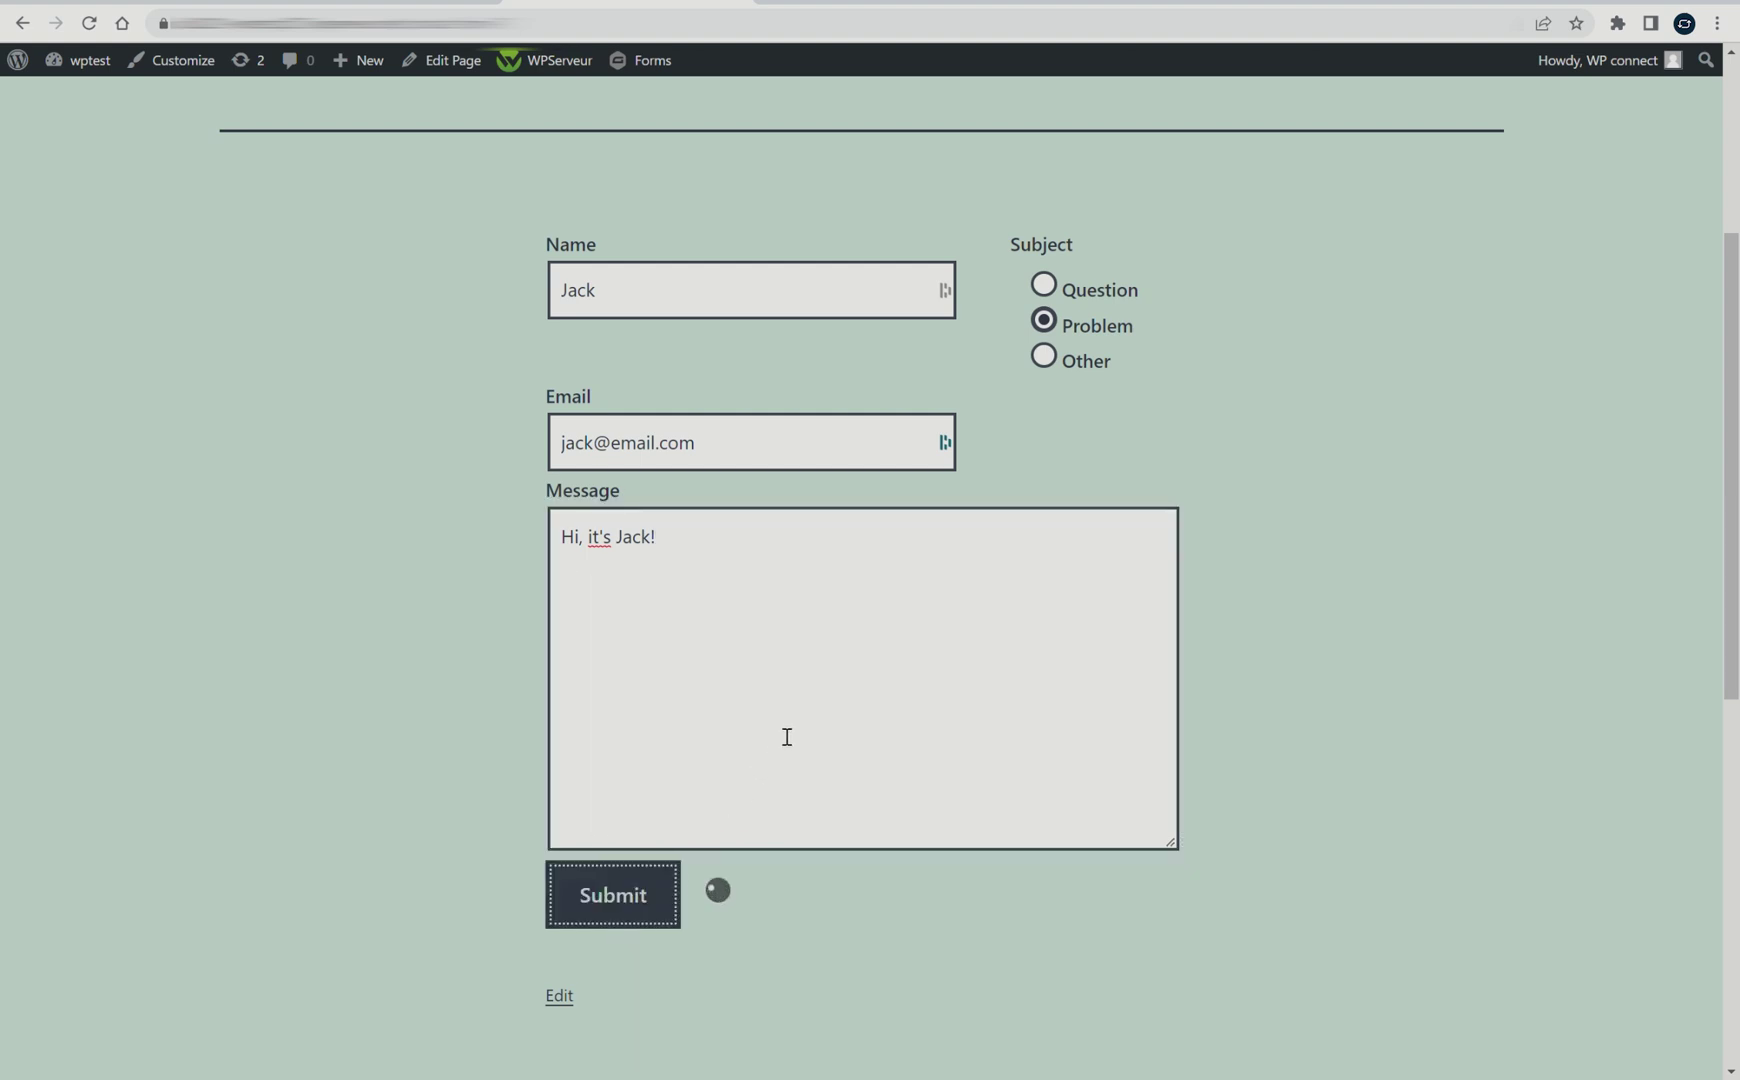